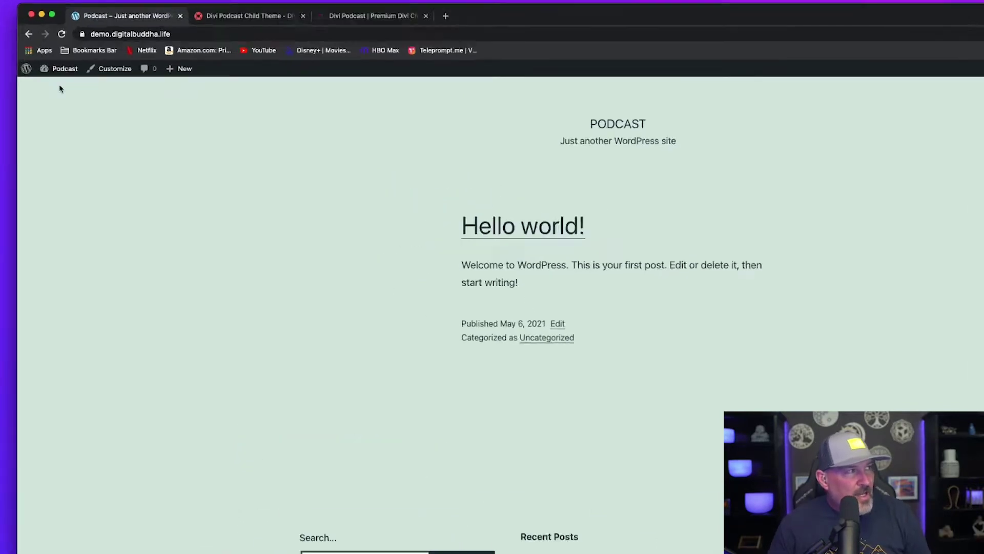
# Select Downloads/Divi.zip as the theme file in Appearance > Themes > Add New > Upload Theme.
pyautogui.click(43, 58)
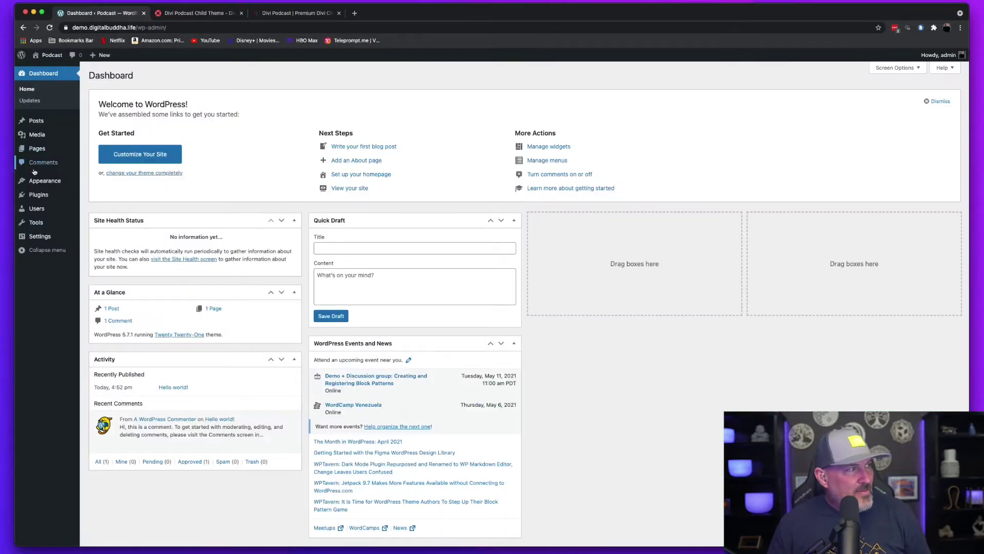
pyautogui.moveTo(36, 181)
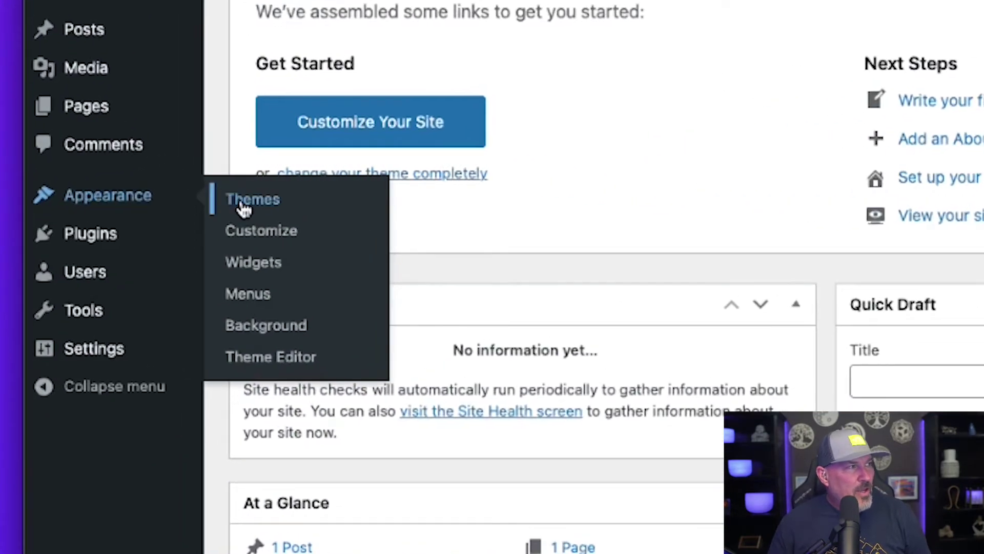
pyautogui.click(243, 205)
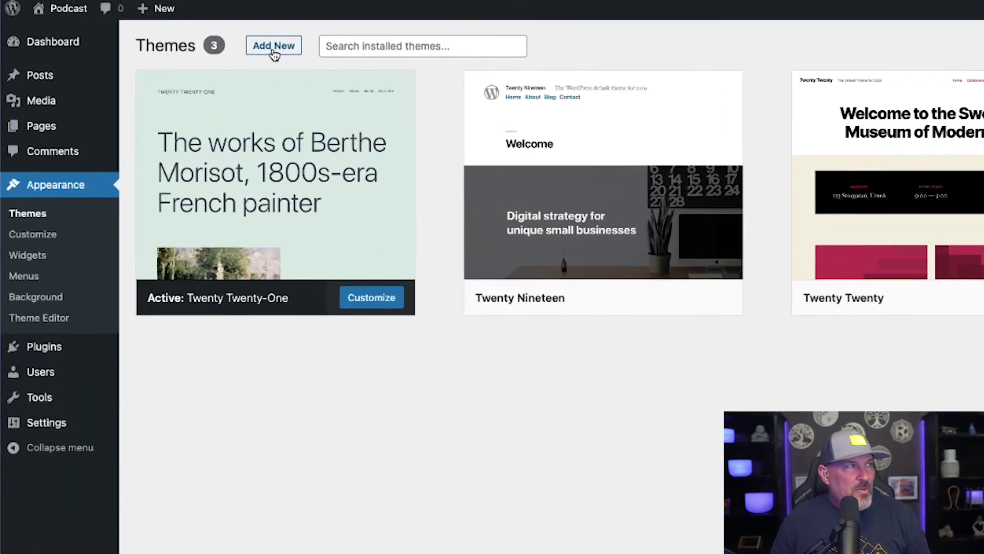
pyautogui.click(163, 73)
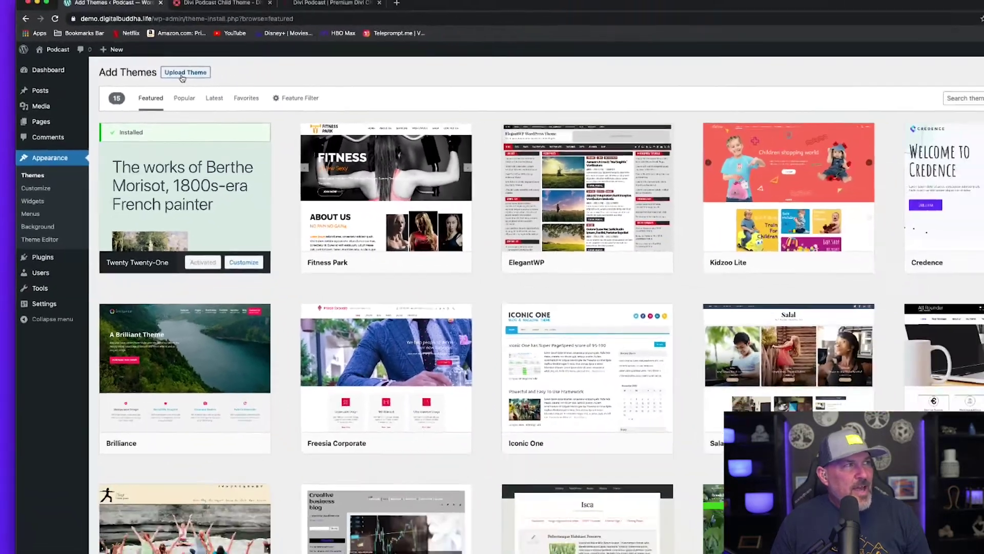
pyautogui.click(235, 70)
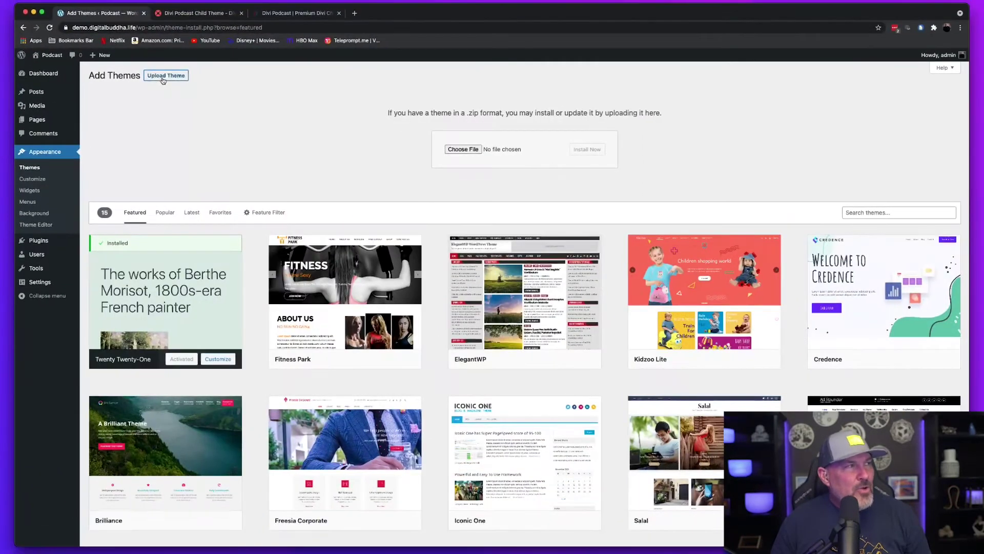
pyautogui.click(463, 150)
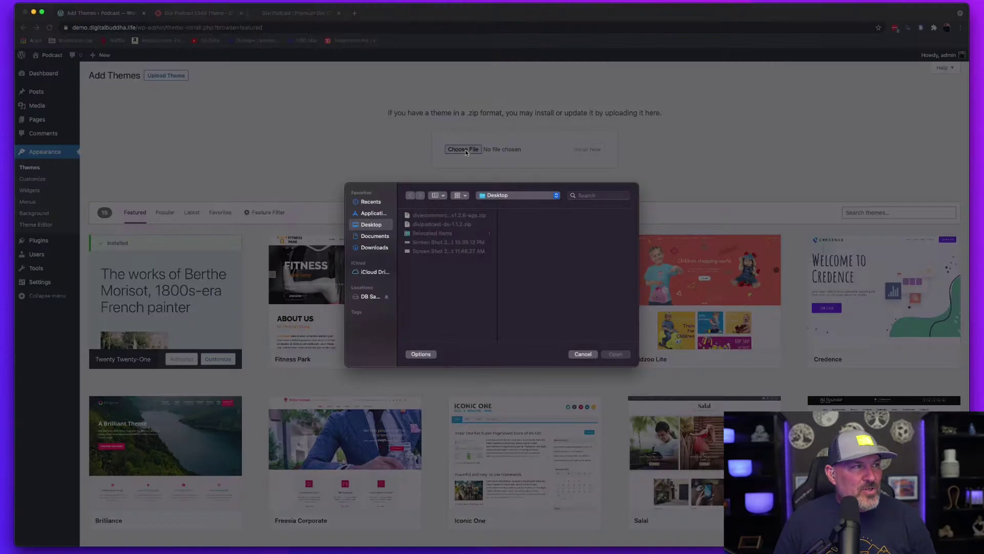
pyautogui.click(374, 247)
pyautogui.click(422, 252)
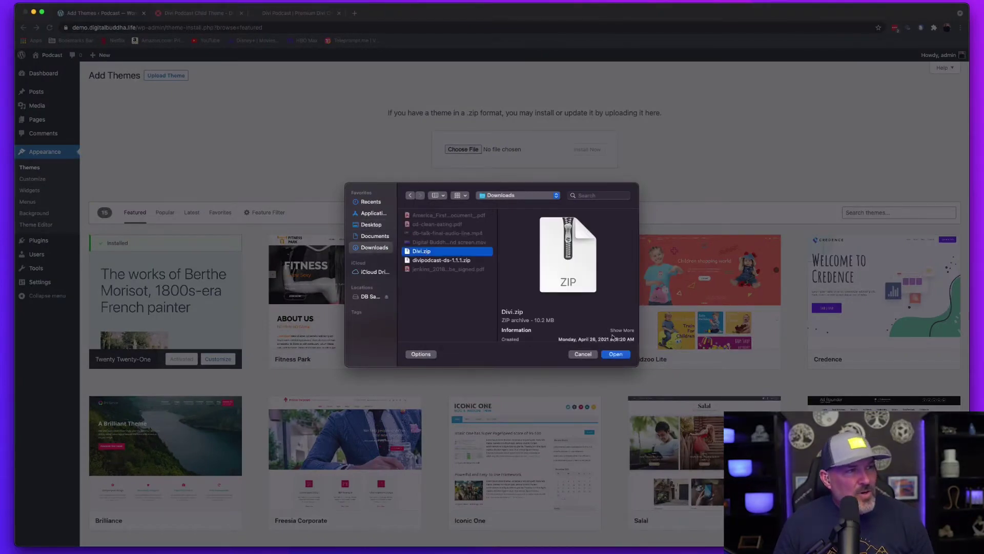
pyautogui.click(614, 354)
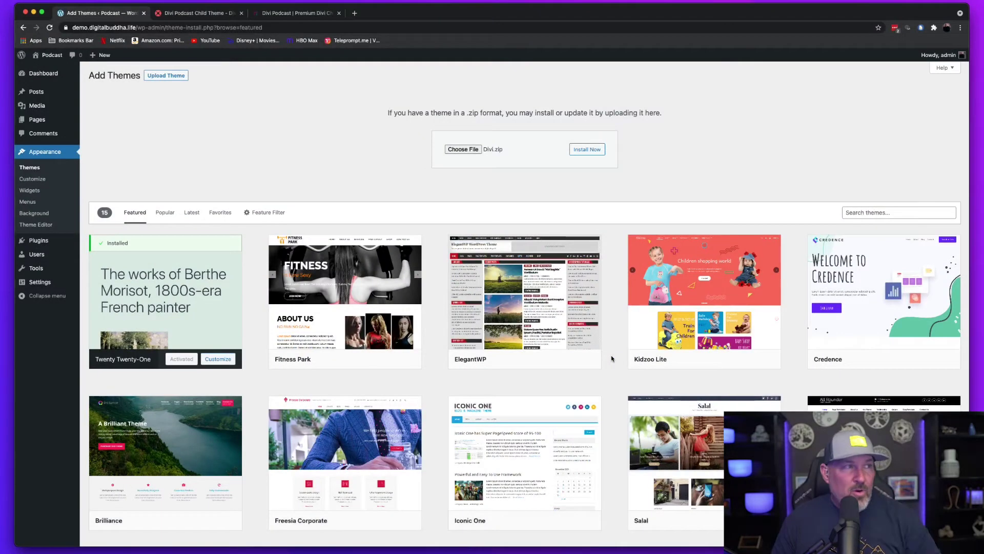
# Install and activate Divi, then install the Desktop/divipodcast-ds-1.1.2.zip child theme.
pyautogui.click(583, 151)
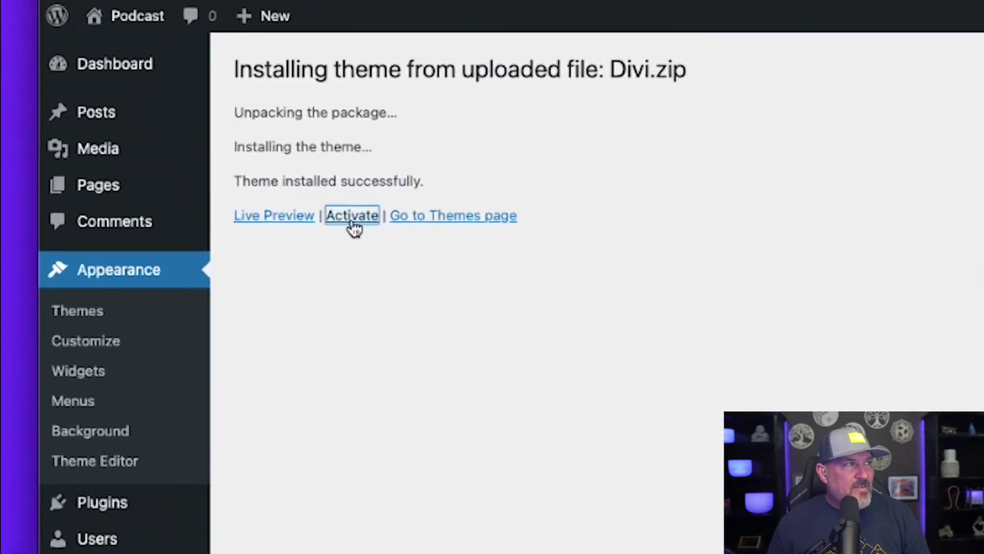
pyautogui.click(234, 169)
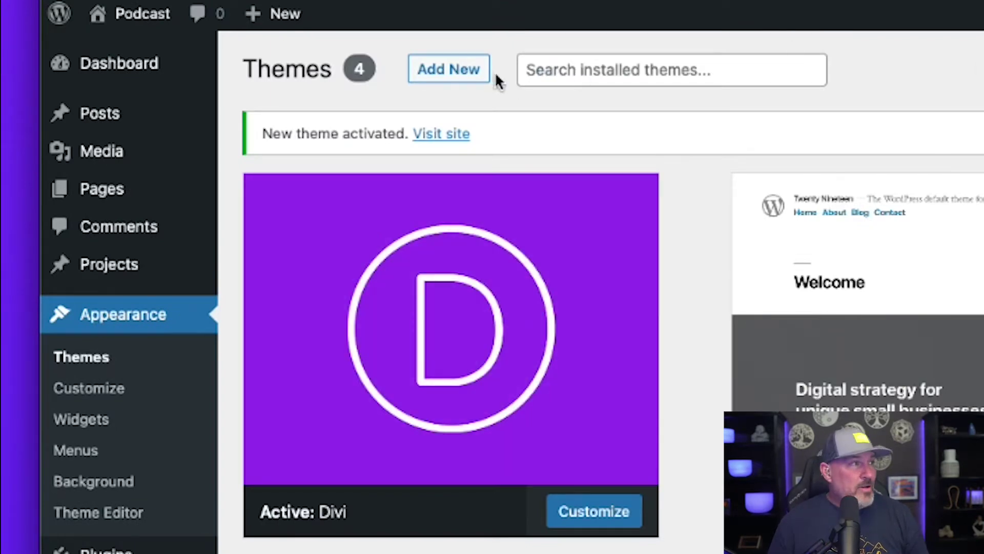
pyautogui.click(466, 66)
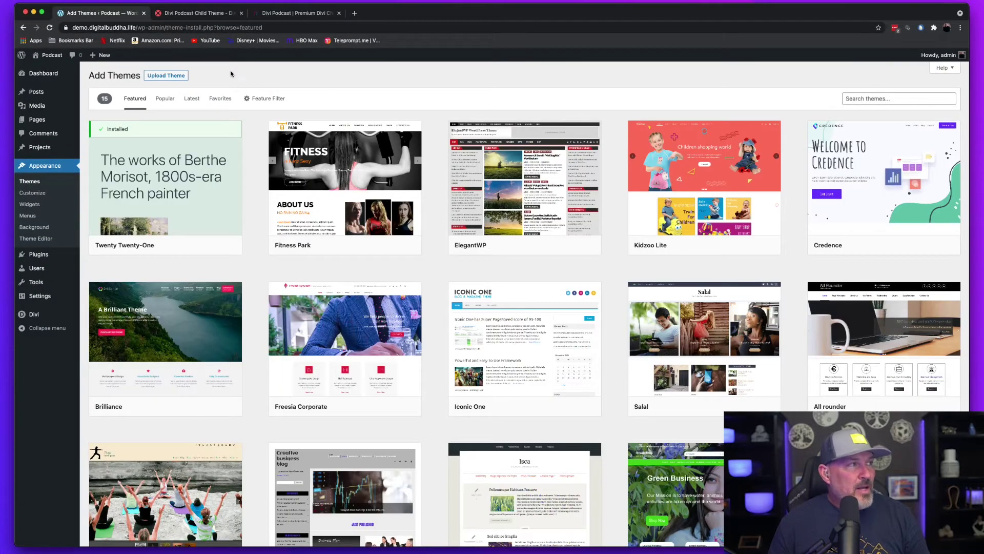
pyautogui.click(171, 77)
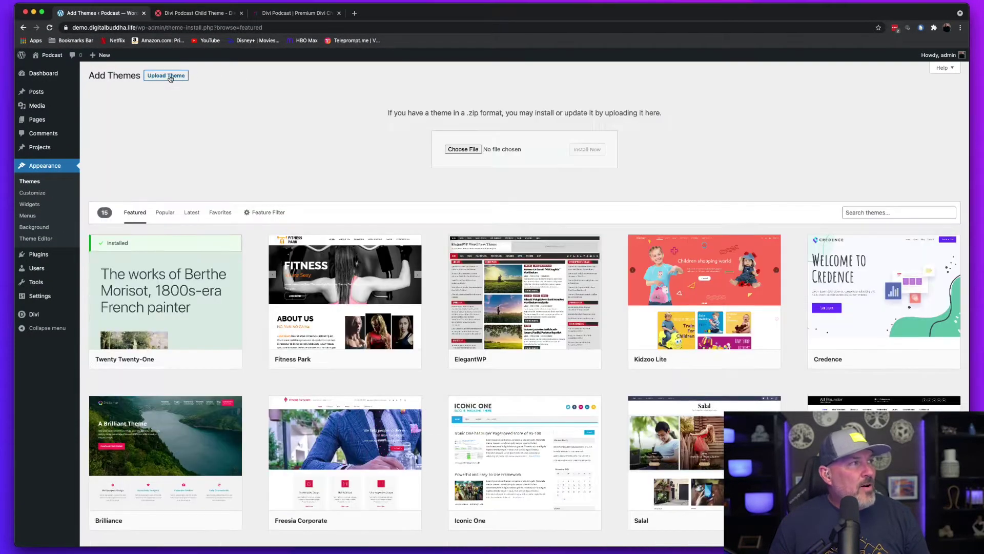
pyautogui.click(453, 150)
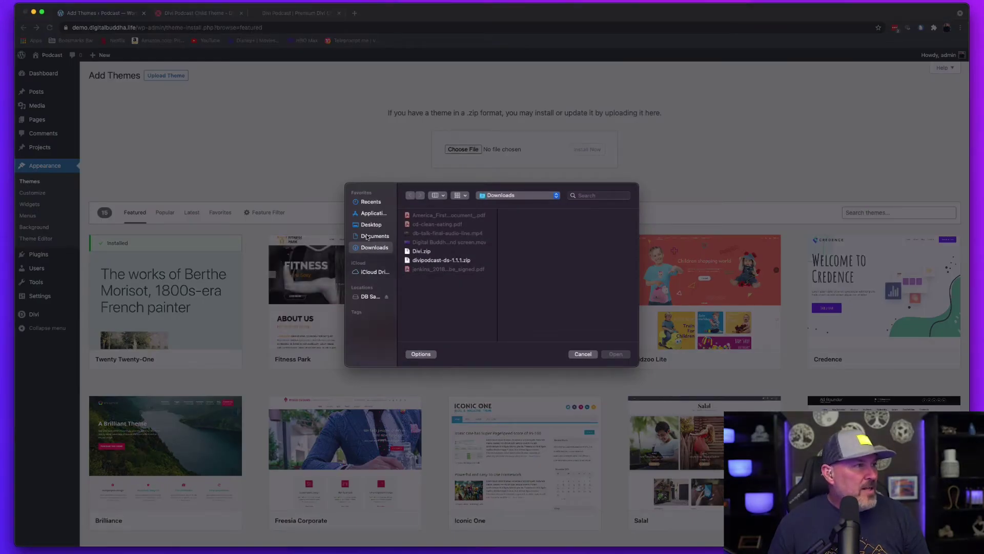
pyautogui.click(367, 226)
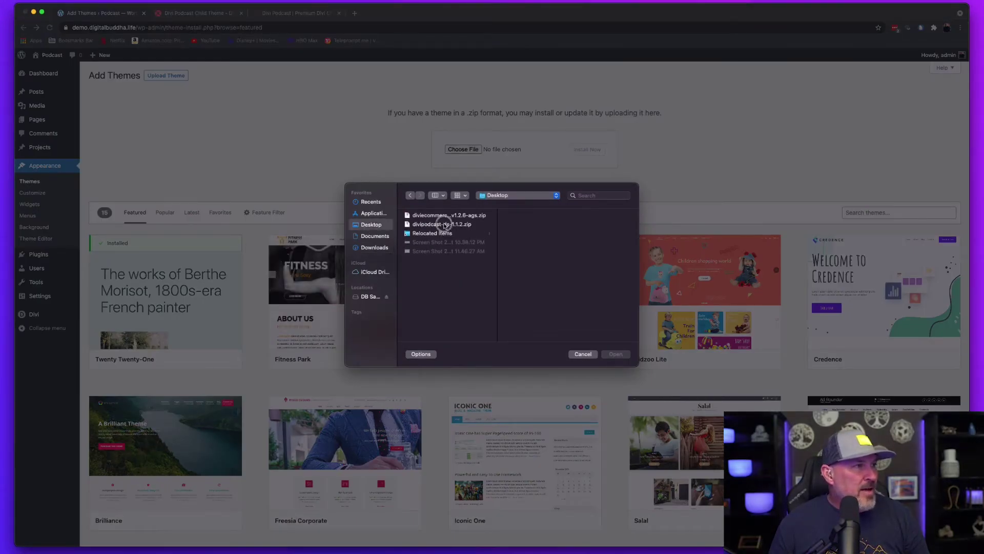
pyautogui.click(444, 225)
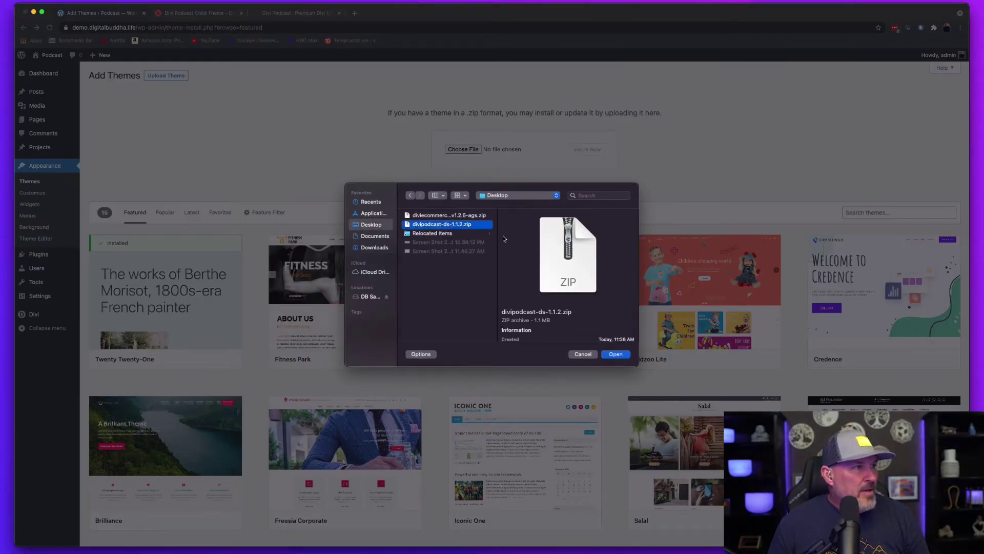
pyautogui.click(616, 354)
pyautogui.click(590, 149)
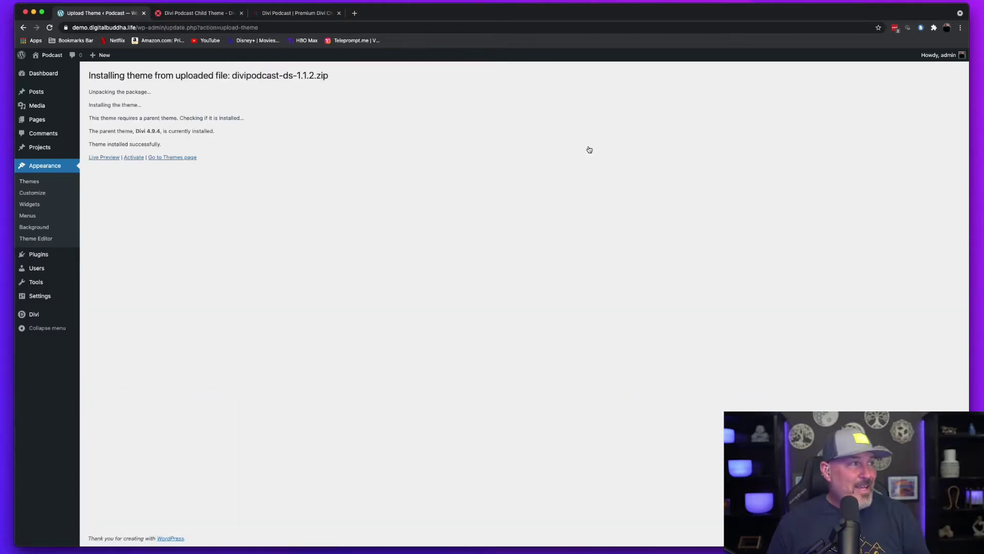
# Activate the Divi Podcast child theme and submit the license key on its settings page.
pyautogui.click(134, 158)
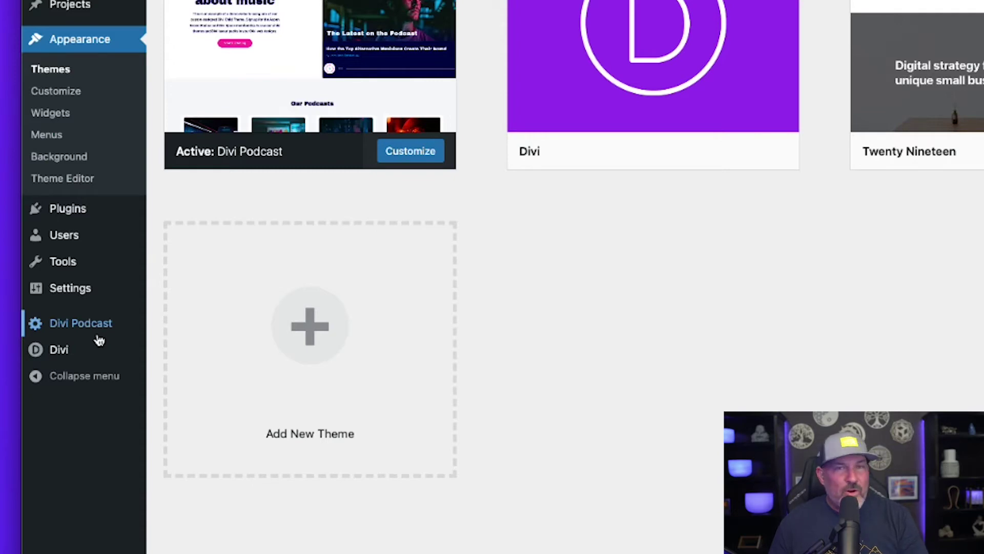
pyautogui.click(84, 329)
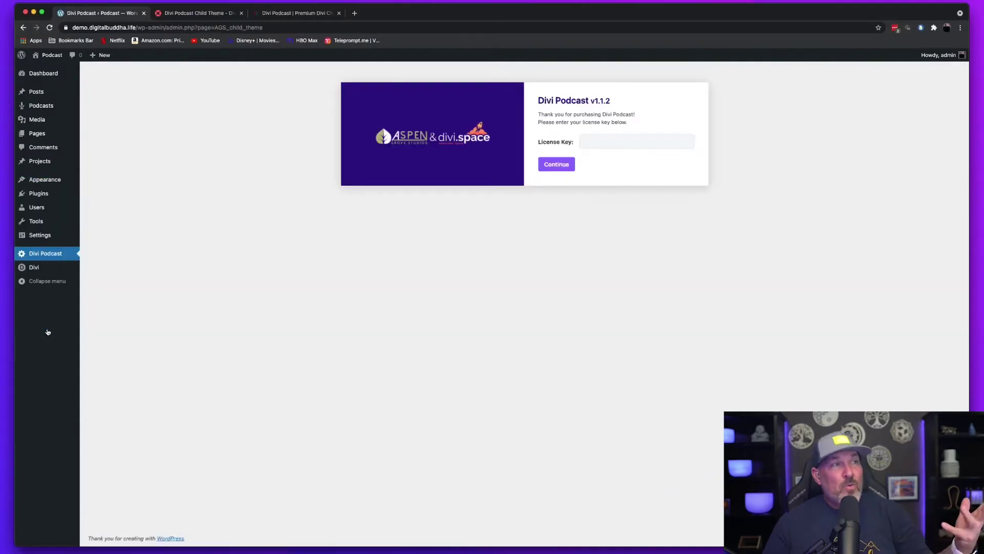
pyautogui.click(636, 142)
pyautogui.press('super+v')
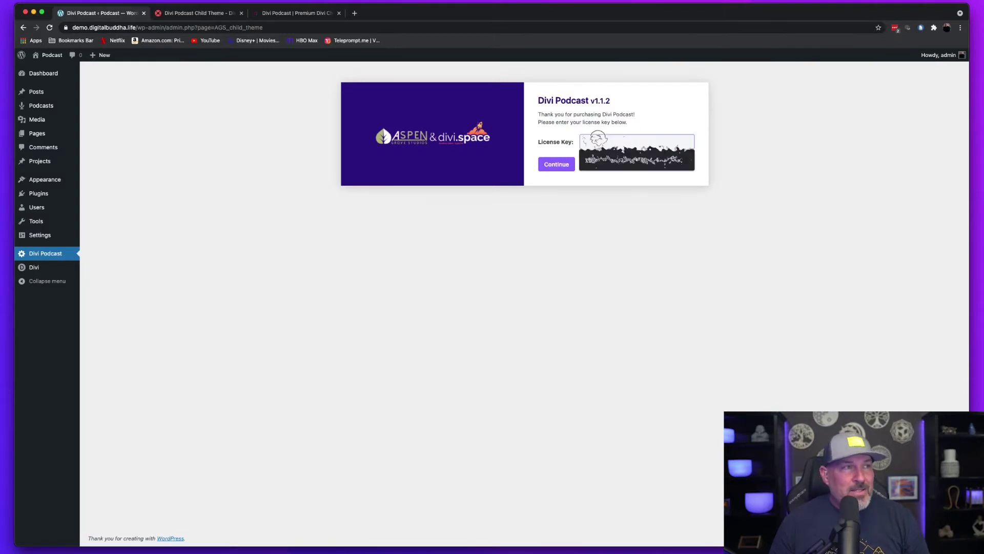
pyautogui.click(566, 165)
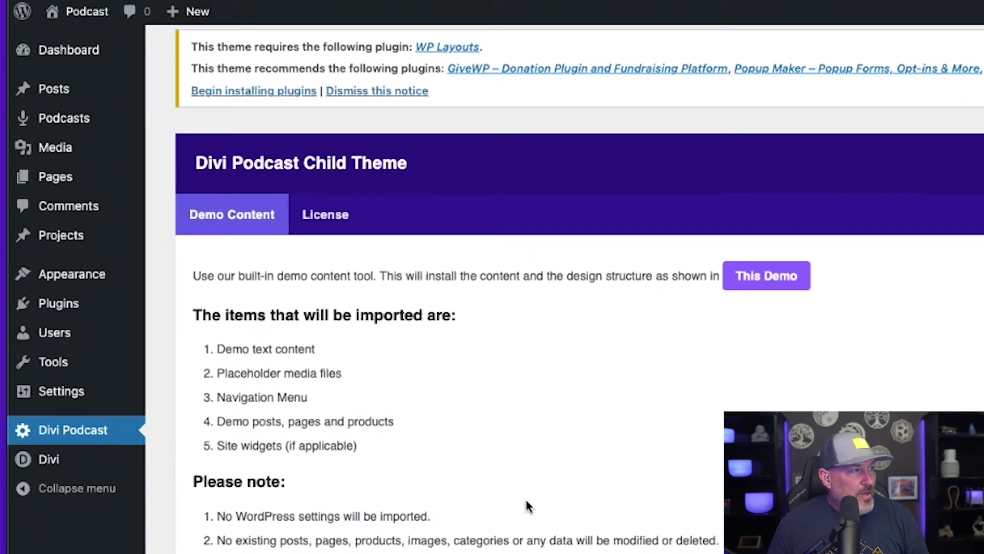
# Bulk-install all seven plugins the Divi Podcast theme lists.
pyautogui.click(263, 93)
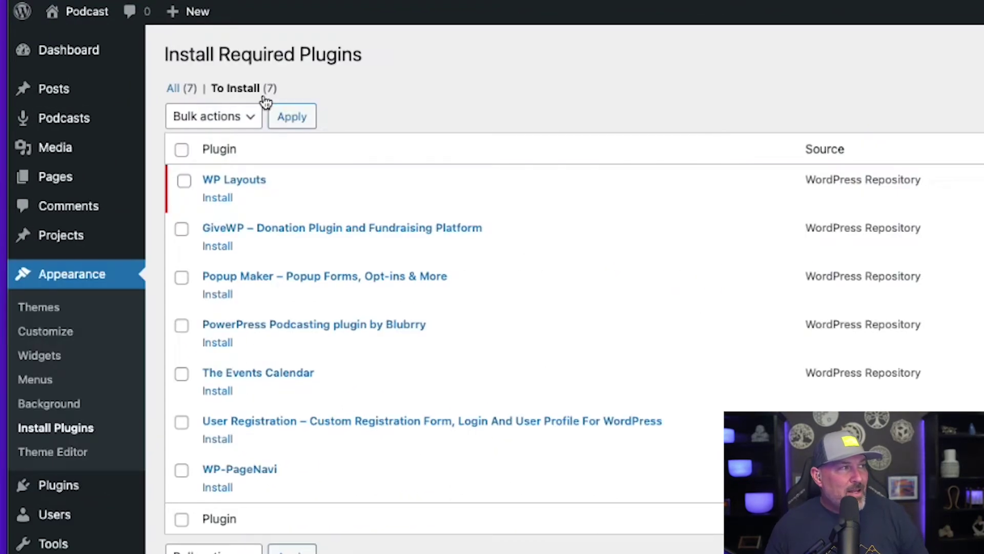
pyautogui.click(181, 151)
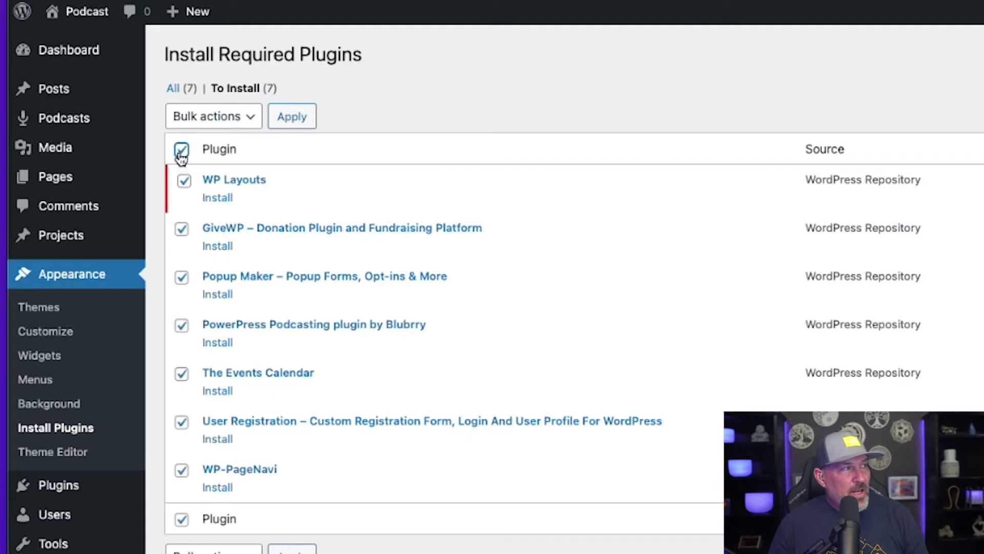
pyautogui.click(247, 127)
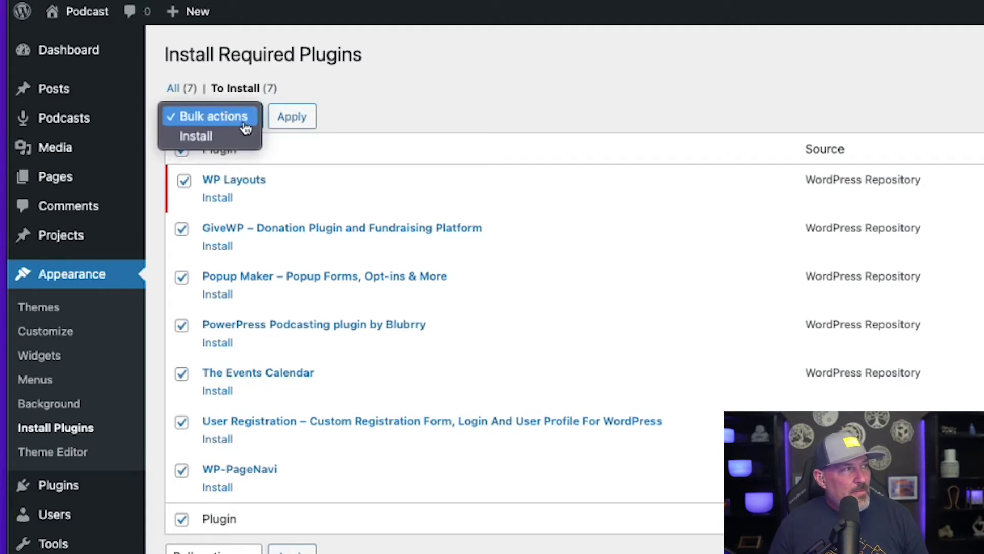
pyautogui.click(220, 140)
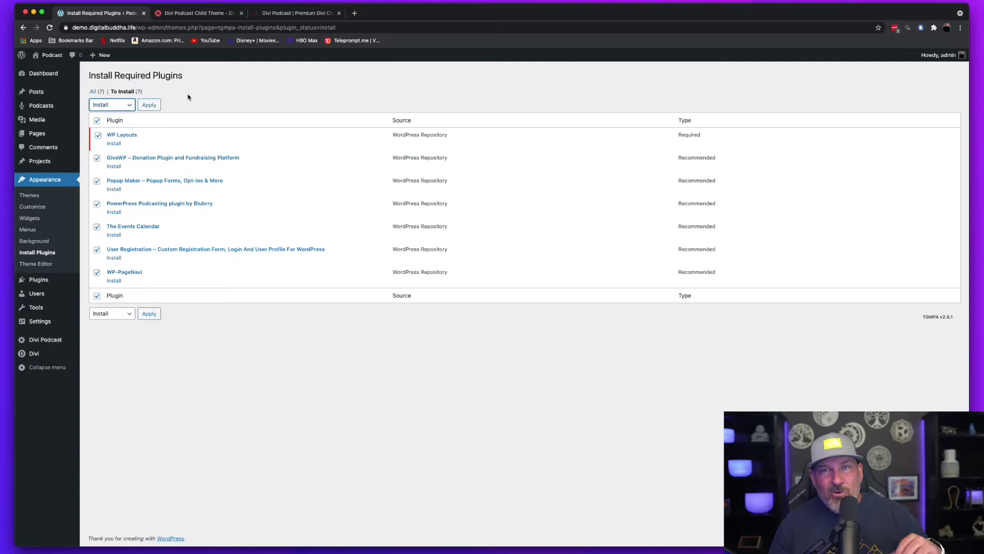
pyautogui.click(150, 104)
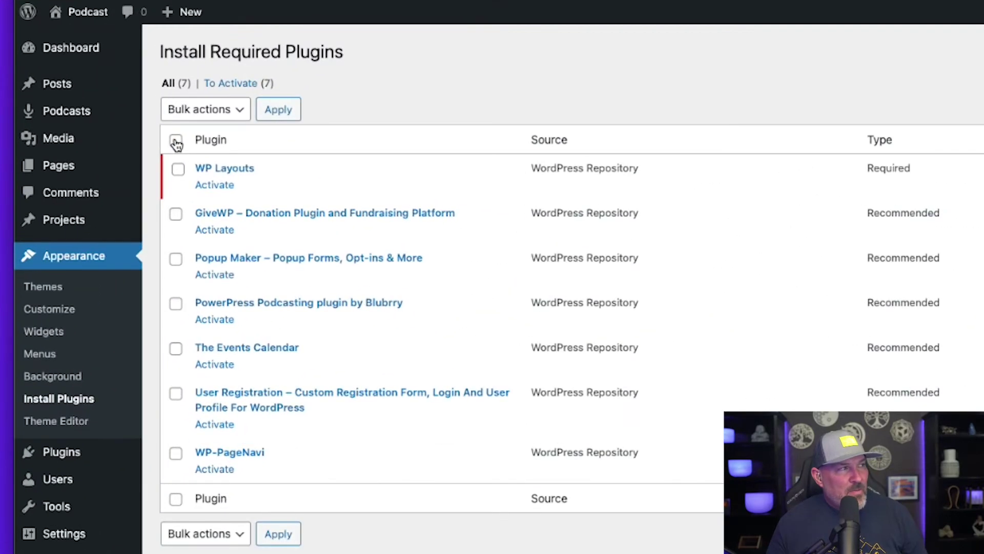
# Bulk-activate the installed plugins and go back to the dashboard.
pyautogui.click(238, 110)
pyautogui.click(207, 165)
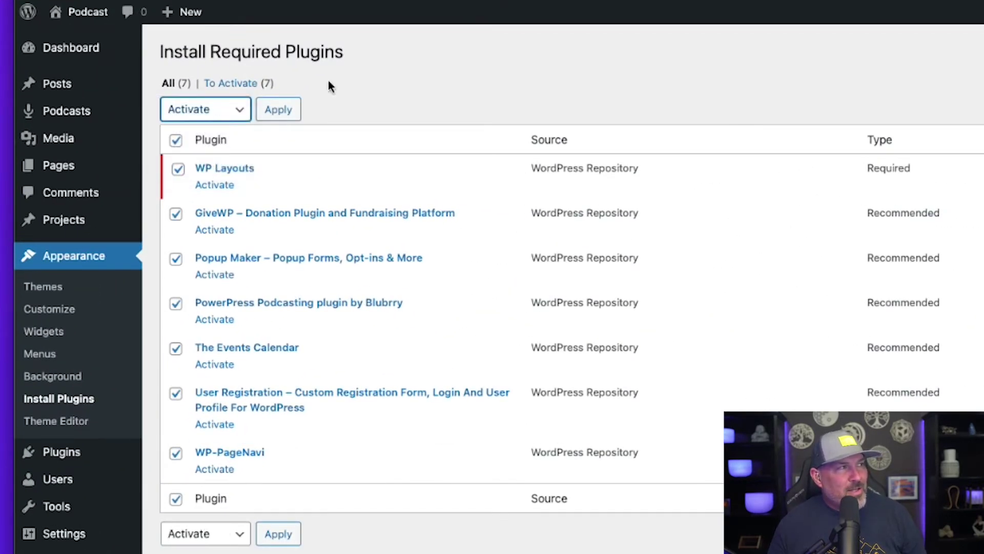
pyautogui.click(288, 109)
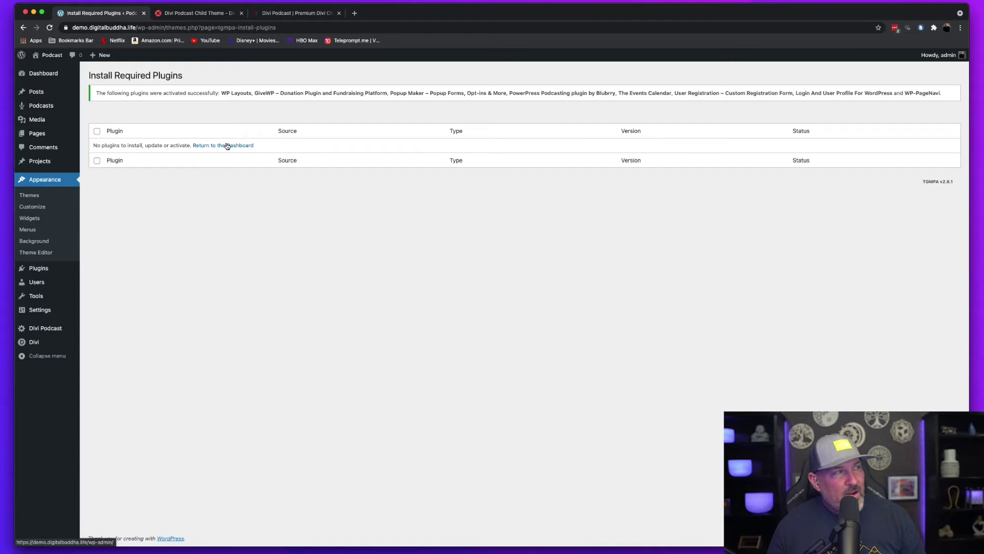
pyautogui.click(227, 146)
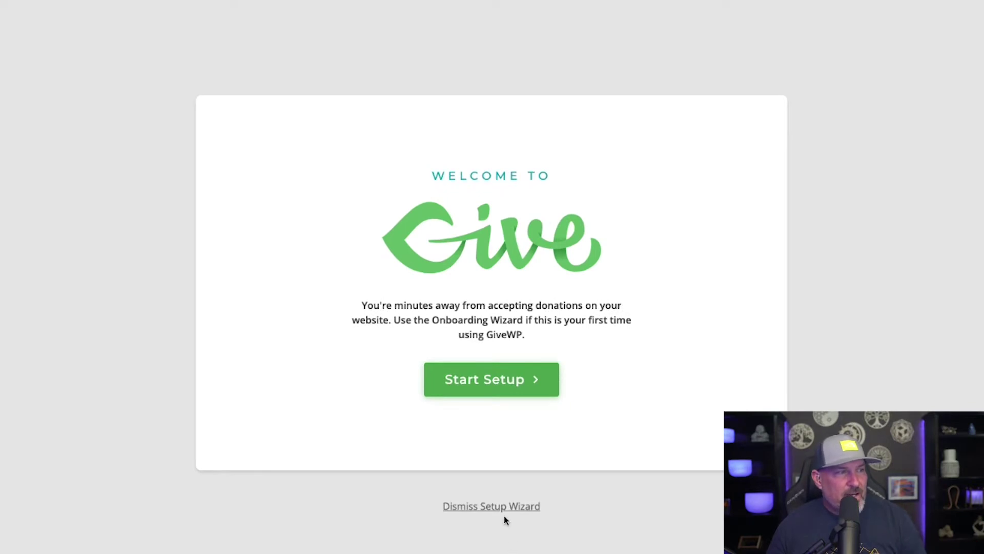
# Dismiss the GiveWP setup wizard, install the User Registration pages, and save its settings.
pyautogui.click(486, 508)
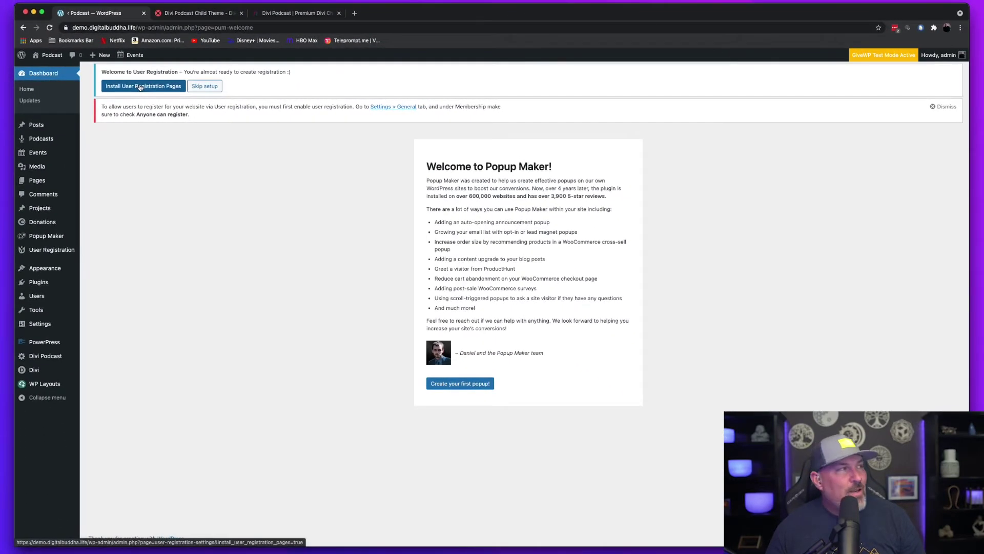
pyautogui.click(140, 87)
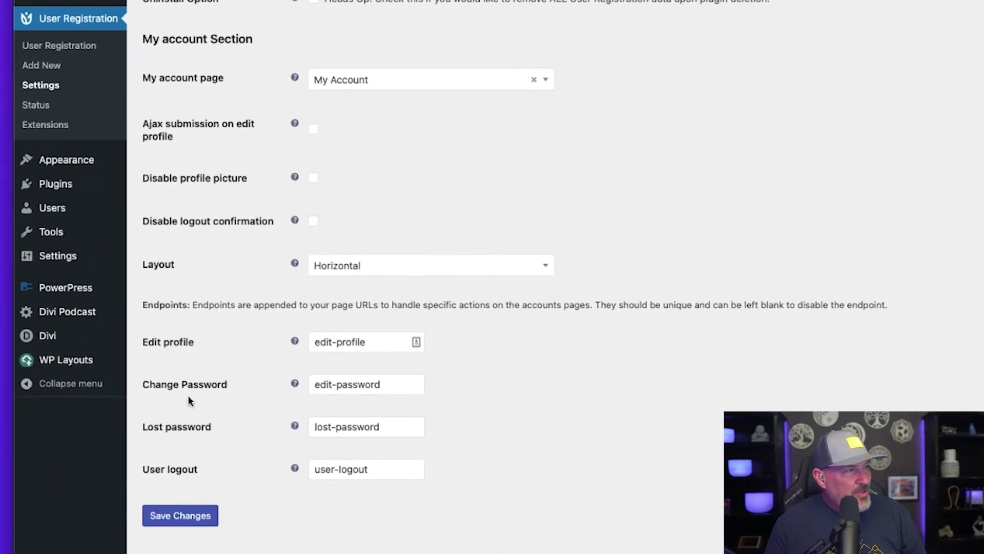
pyautogui.click(174, 515)
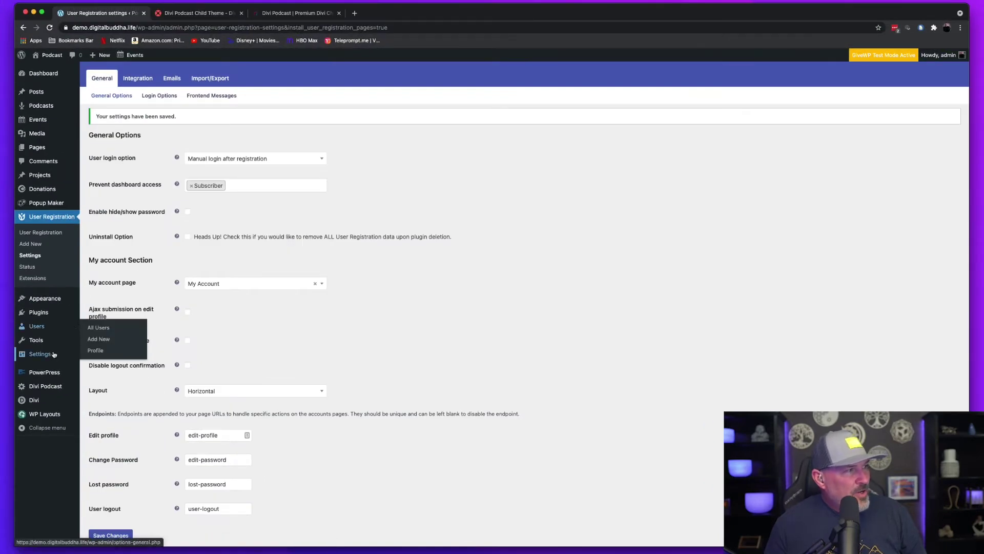
pyautogui.moveTo(71, 353)
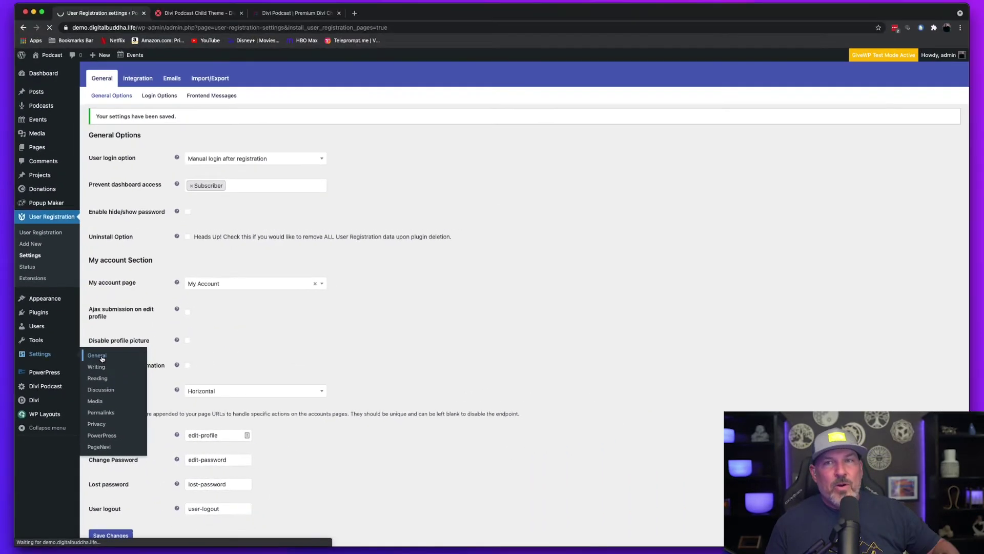
# Tick 'Anyone can register' under Membership in Settings > General and save.
pyautogui.click(177, 279)
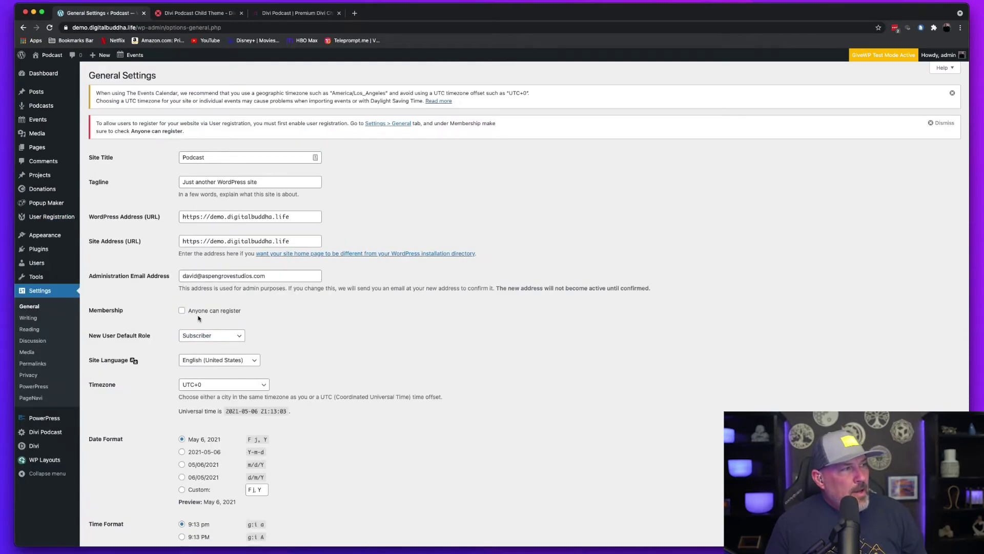
pyautogui.click(181, 311)
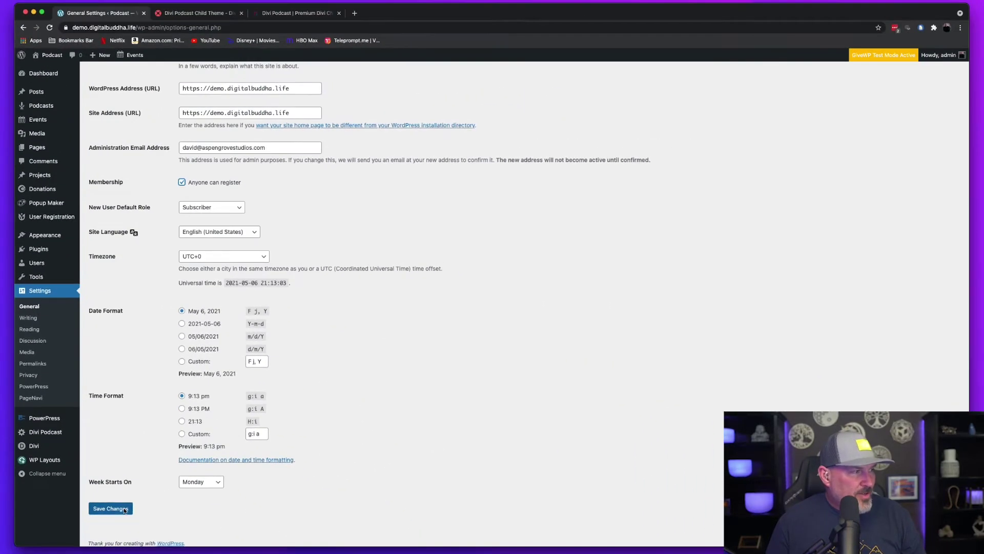
pyautogui.click(123, 509)
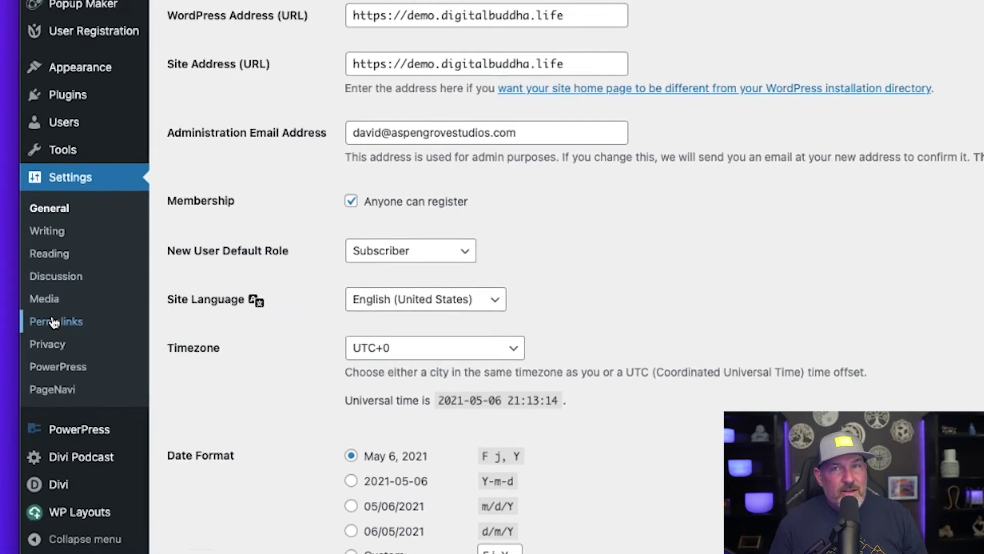
# Replace the permalink structure with the custom /%category%/%postname%/ and save.
pyautogui.click(57, 317)
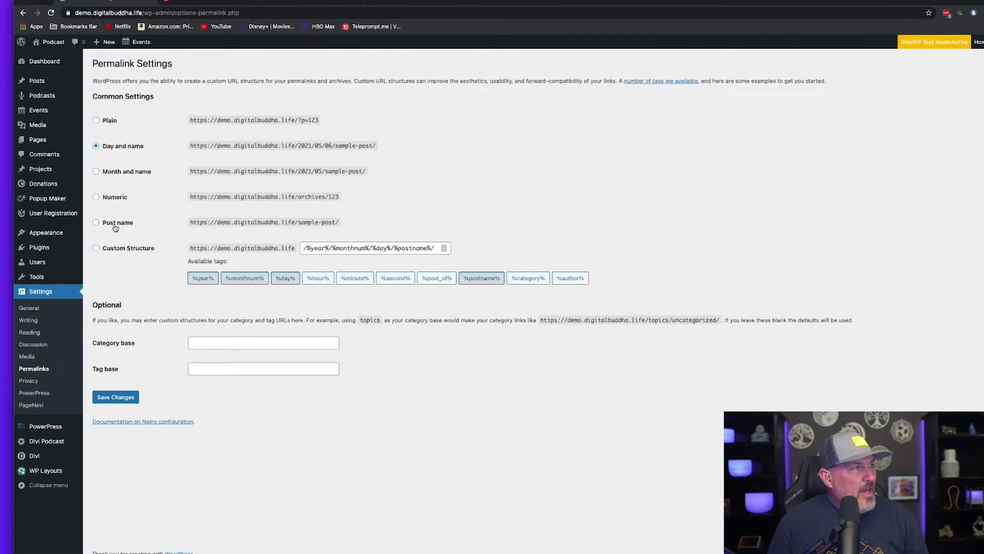
pyautogui.click(92, 249)
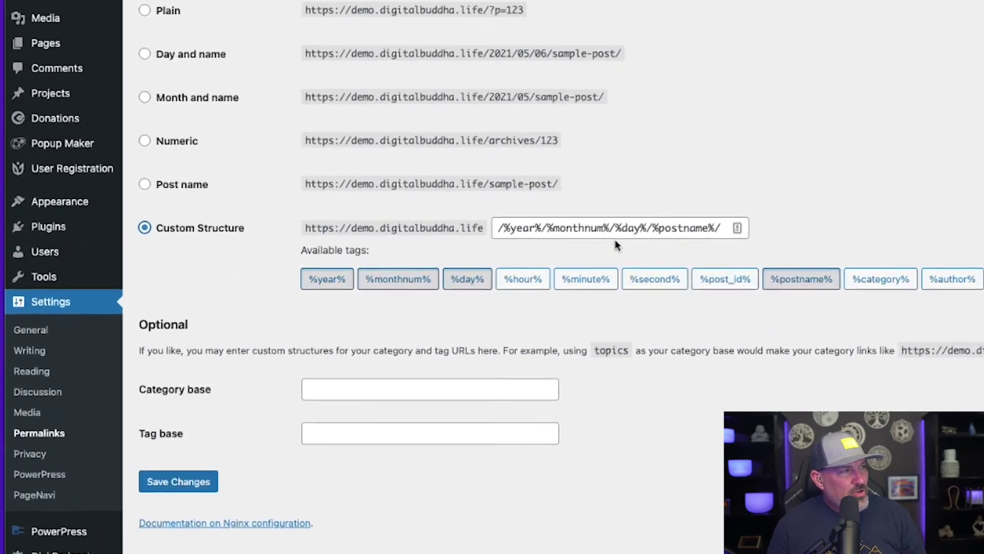
pyautogui.tripleClick(517, 230)
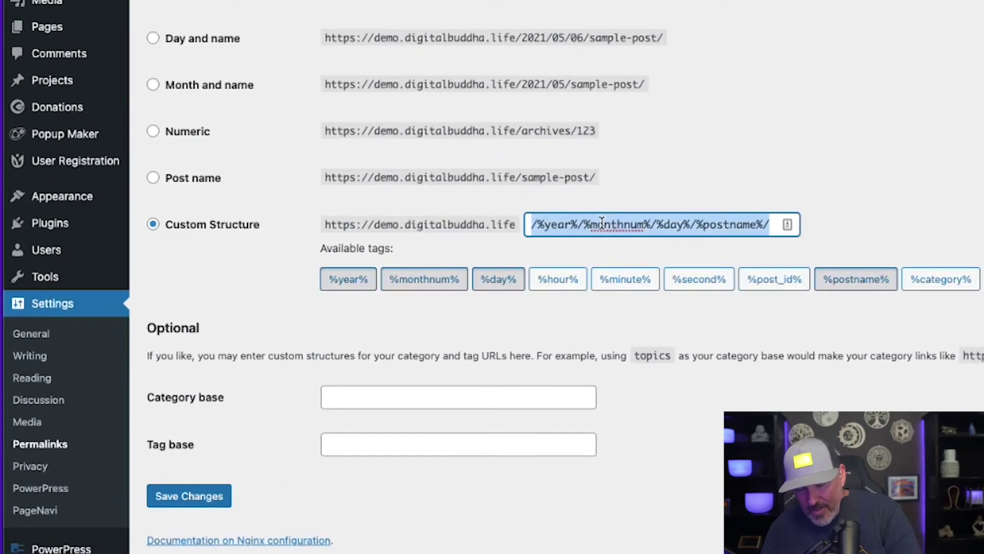
pyautogui.press('BackSpace')
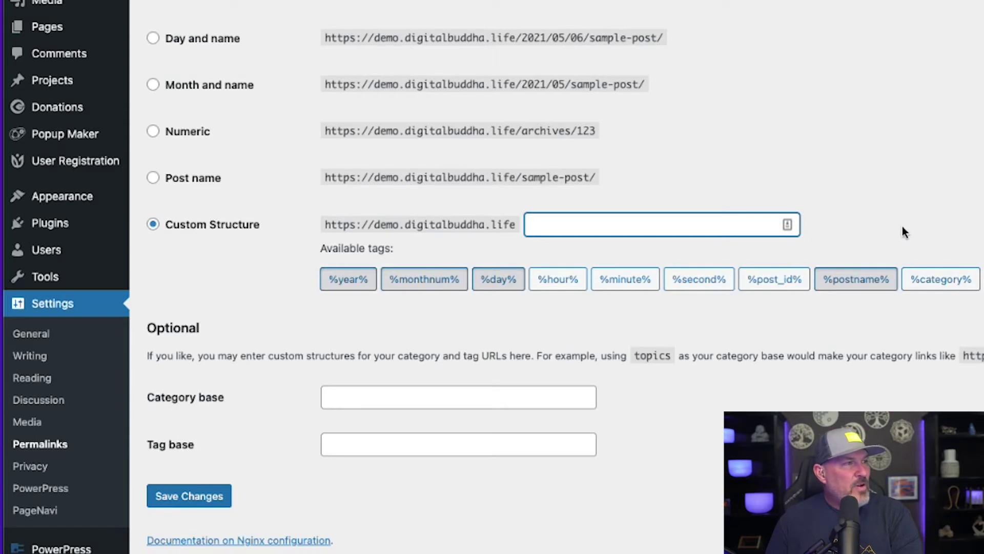
pyautogui.click(938, 274)
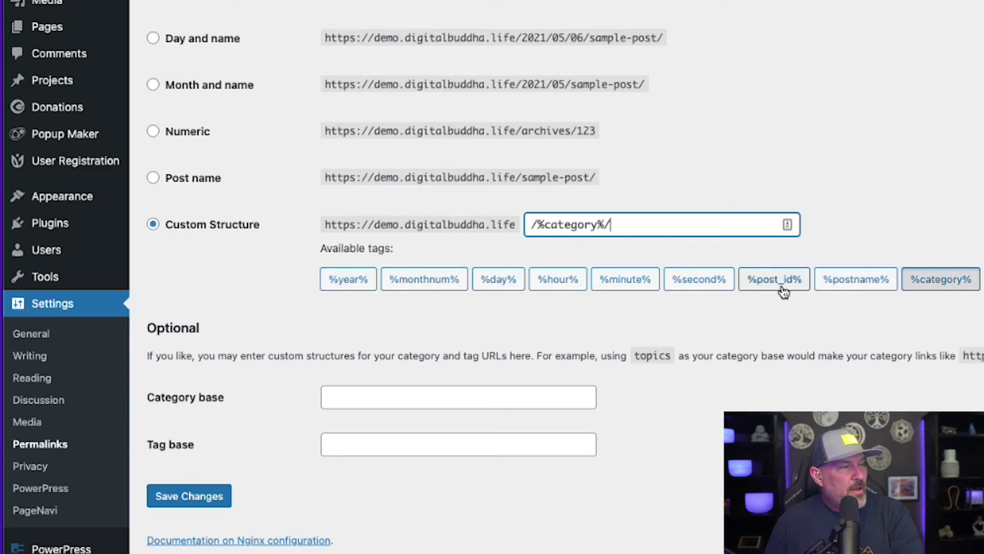
pyautogui.click(850, 281)
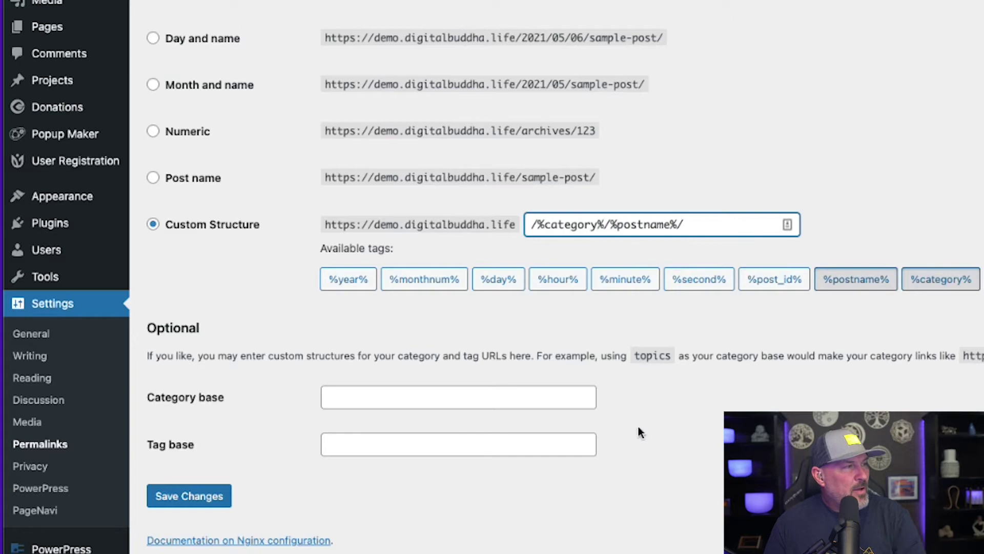
pyautogui.click(163, 494)
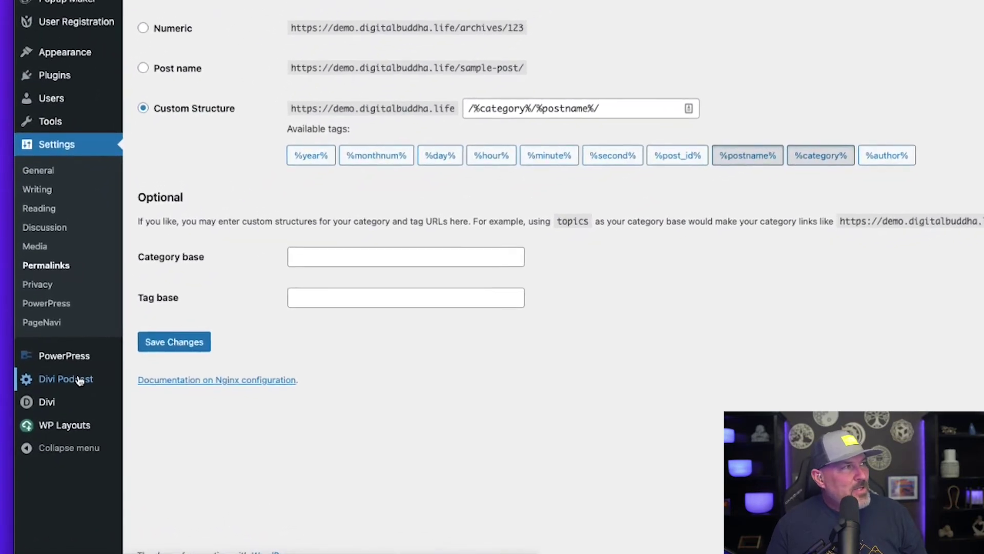
# Run the Divi Podcast demo data import with all items checked until it reaches 100%.
pyautogui.click(75, 388)
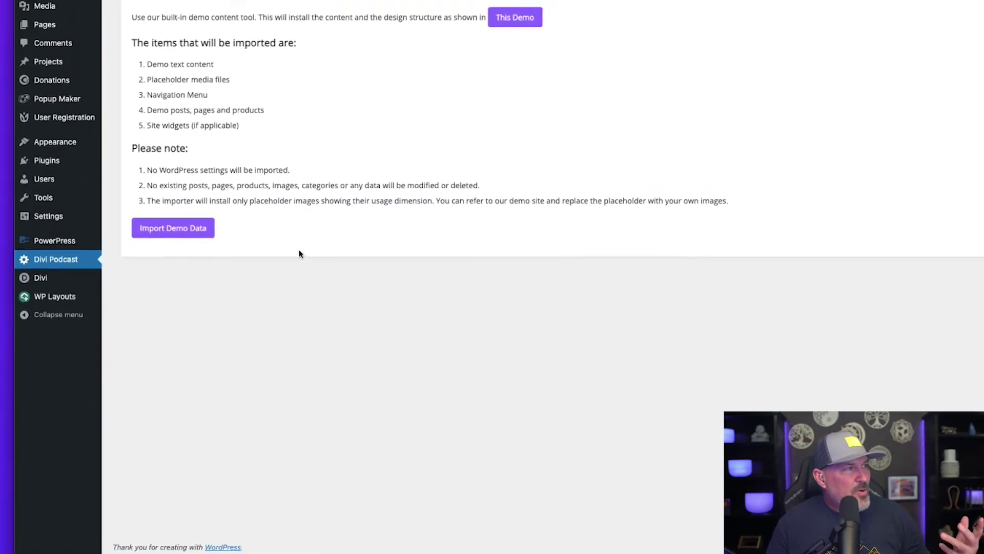
pyautogui.click(207, 170)
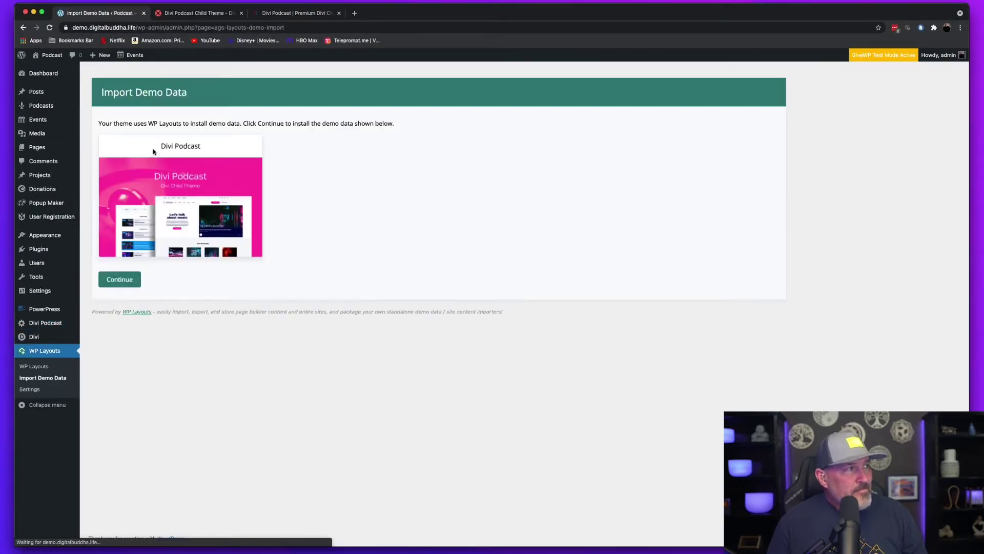
pyautogui.click(139, 279)
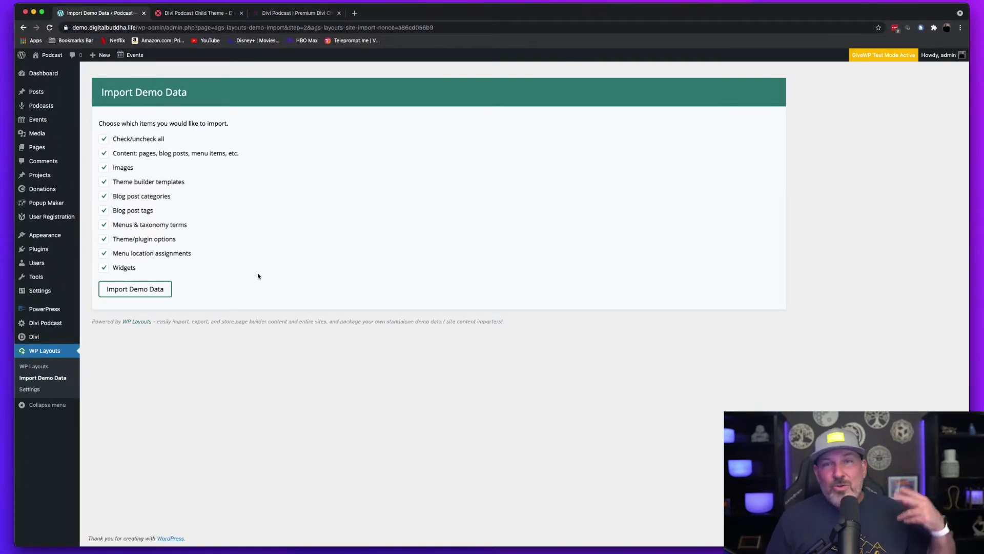
pyautogui.click(140, 293)
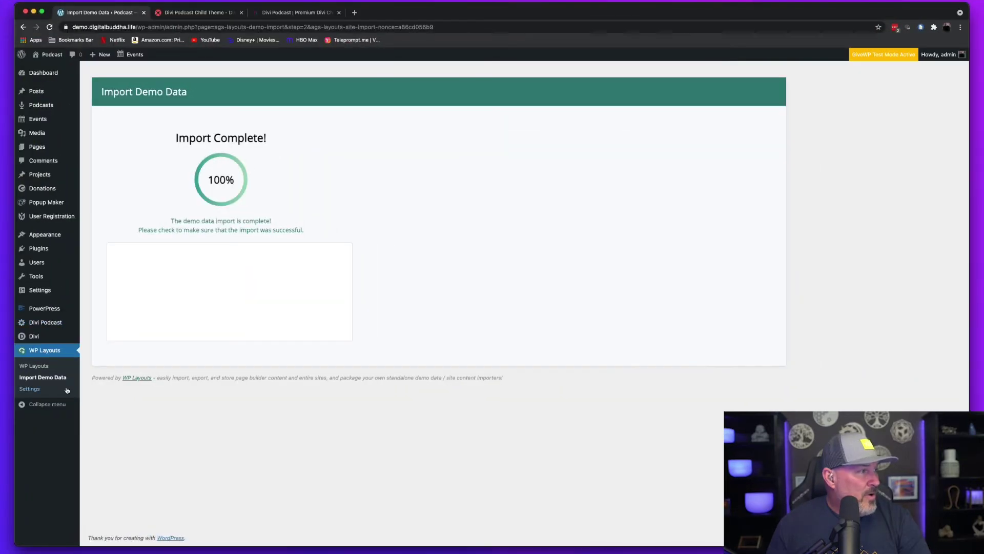
# In Reading settings, set Homepage as the static front page and Blog as the posts page, then save.
pyautogui.moveTo(52, 291)
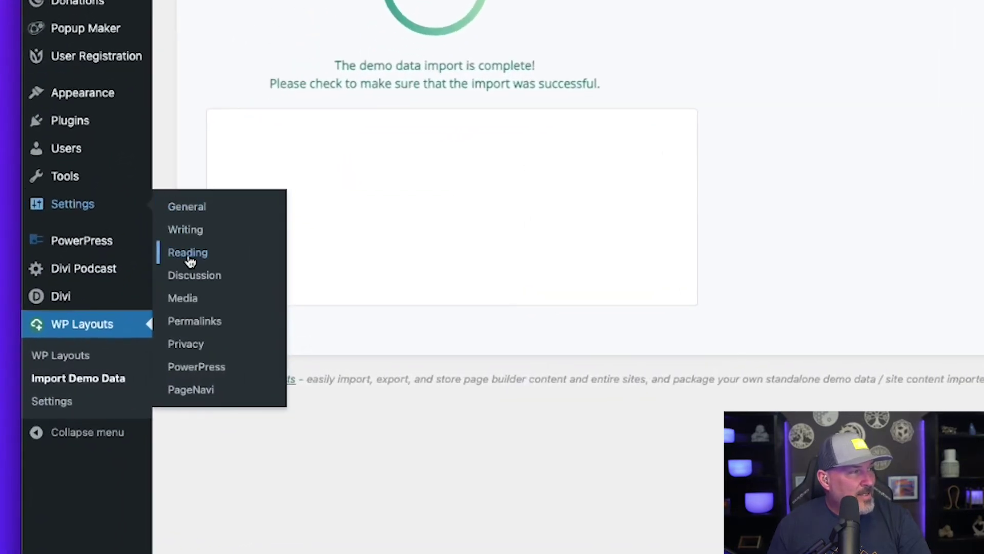
pyautogui.click(189, 258)
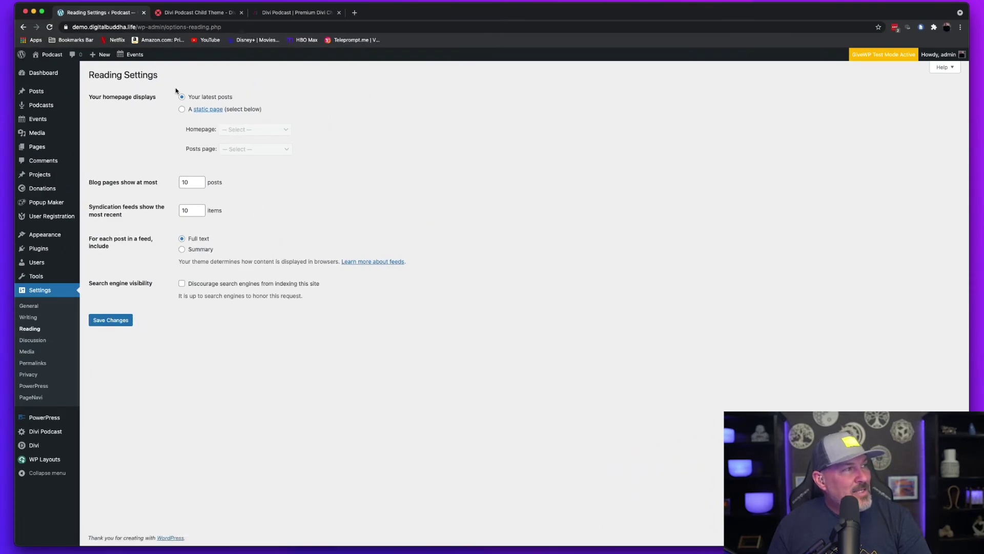
pyautogui.click(182, 109)
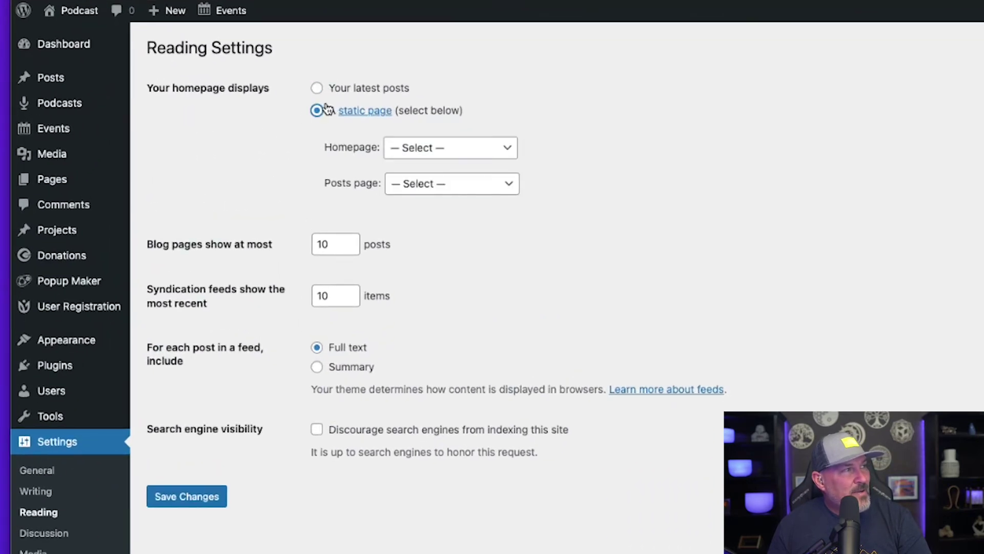
pyautogui.click(451, 148)
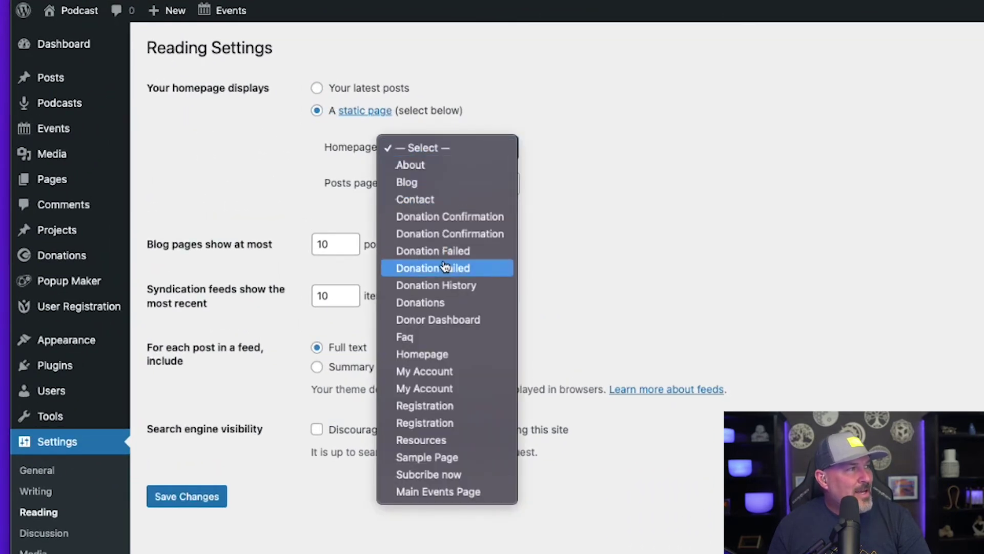
pyautogui.click(438, 354)
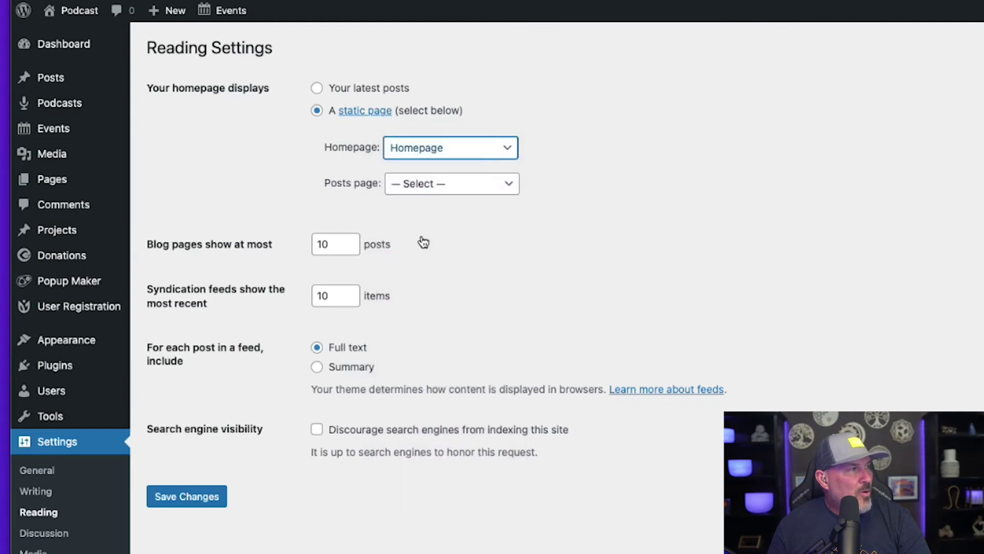
pyautogui.click(431, 190)
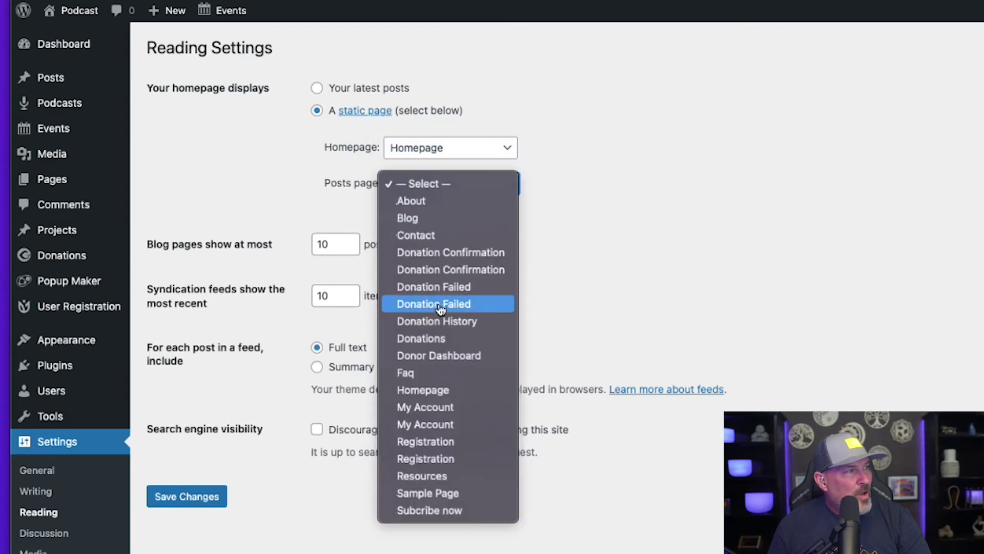
pyautogui.click(409, 219)
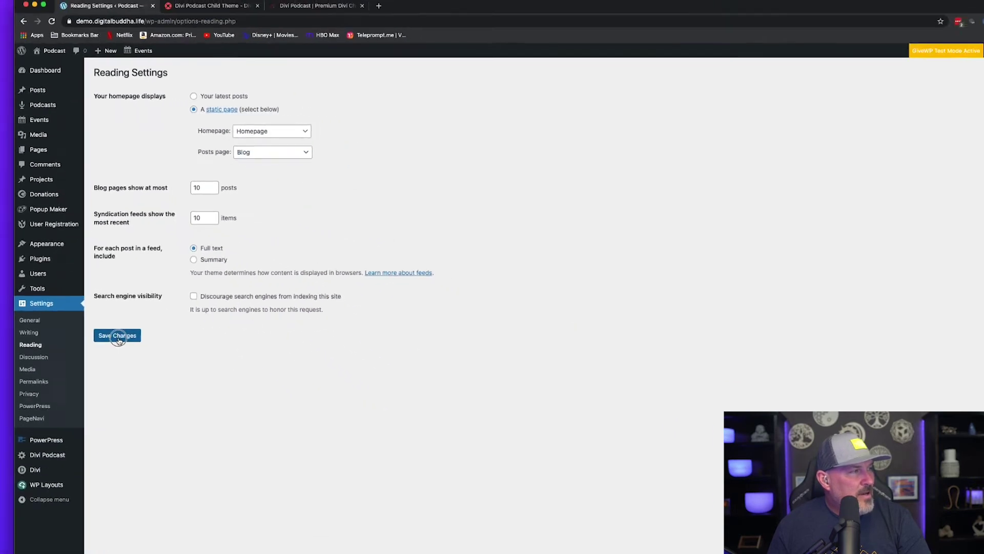
pyautogui.click(166, 447)
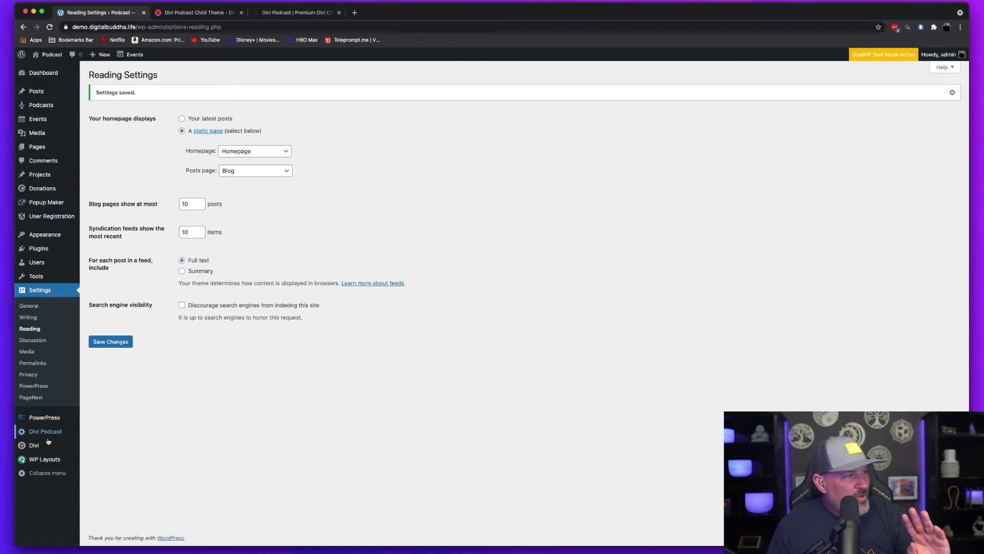
pyautogui.moveTo(40, 445)
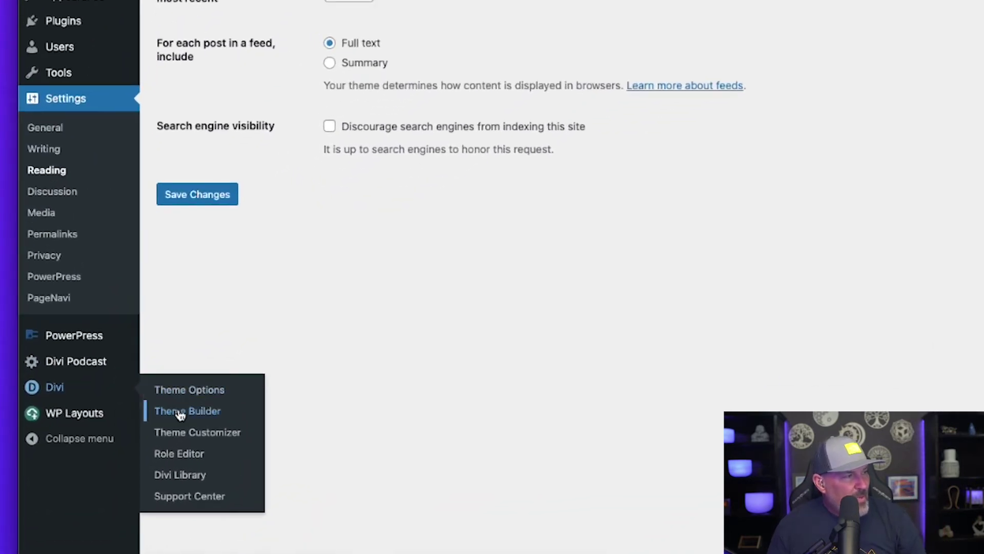
# In Divi > Theme Builder, edit the Default Website Template's Global Header and start building.
pyautogui.click(181, 412)
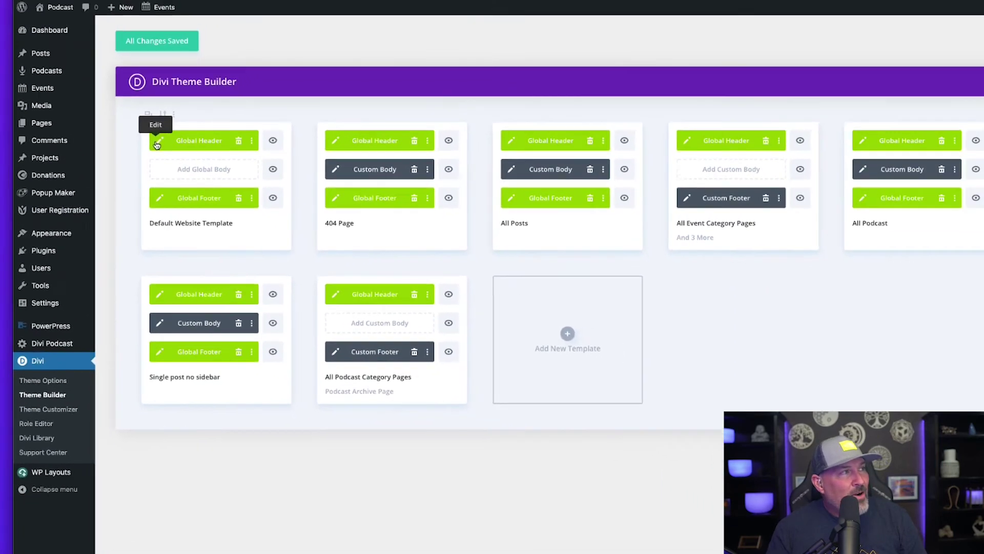
pyautogui.click(200, 113)
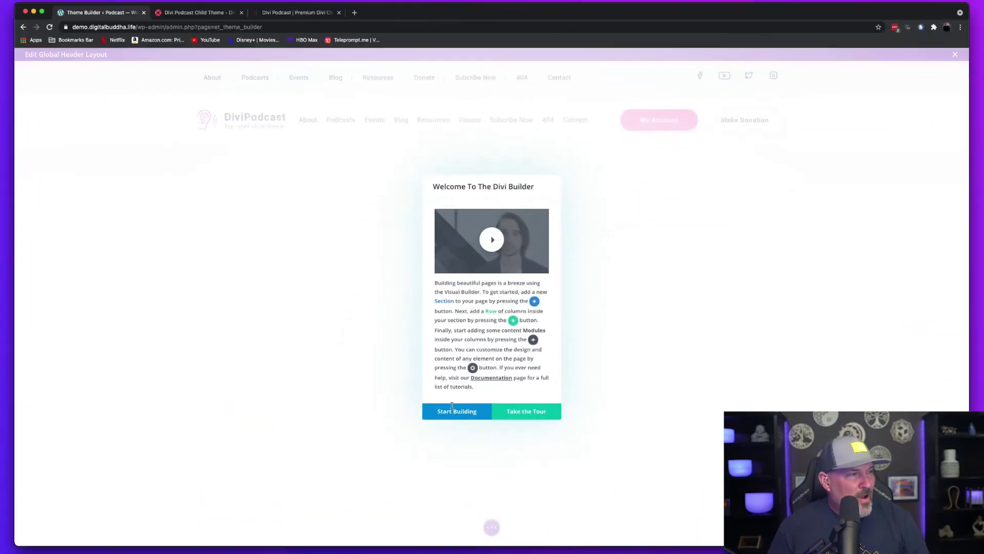
pyautogui.click(449, 417)
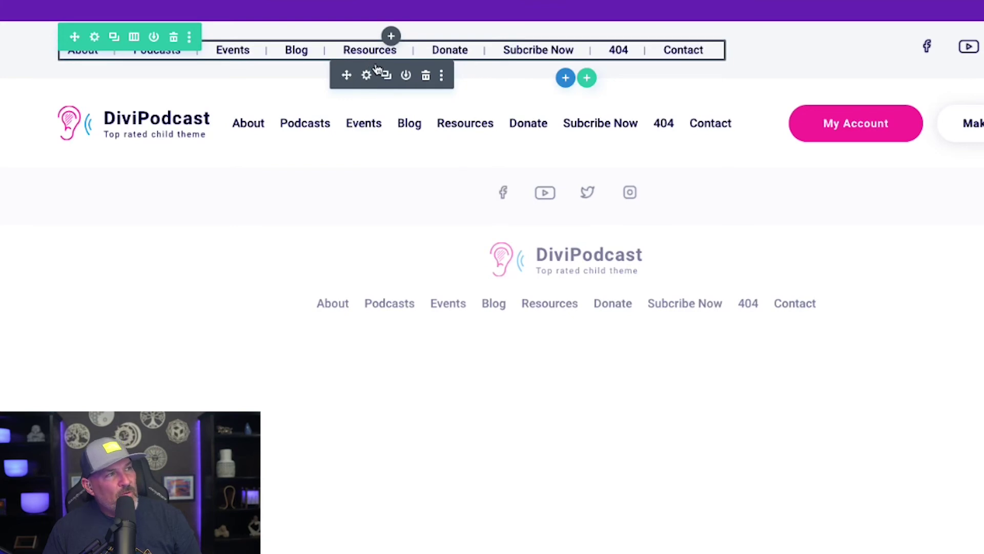
# Assign the Secondary Menu to the header's top bar menu module and save it.
pyautogui.click(366, 76)
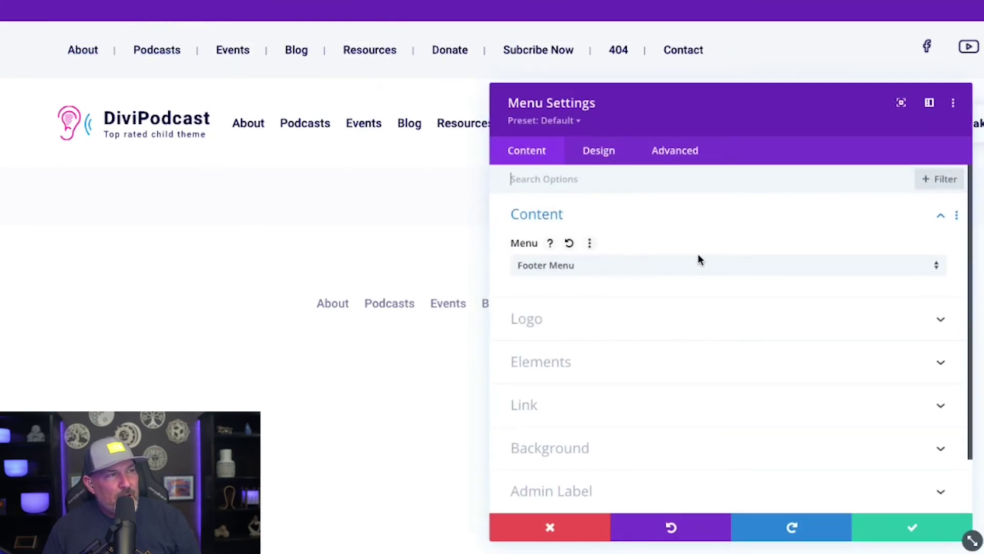
pyautogui.click(824, 264)
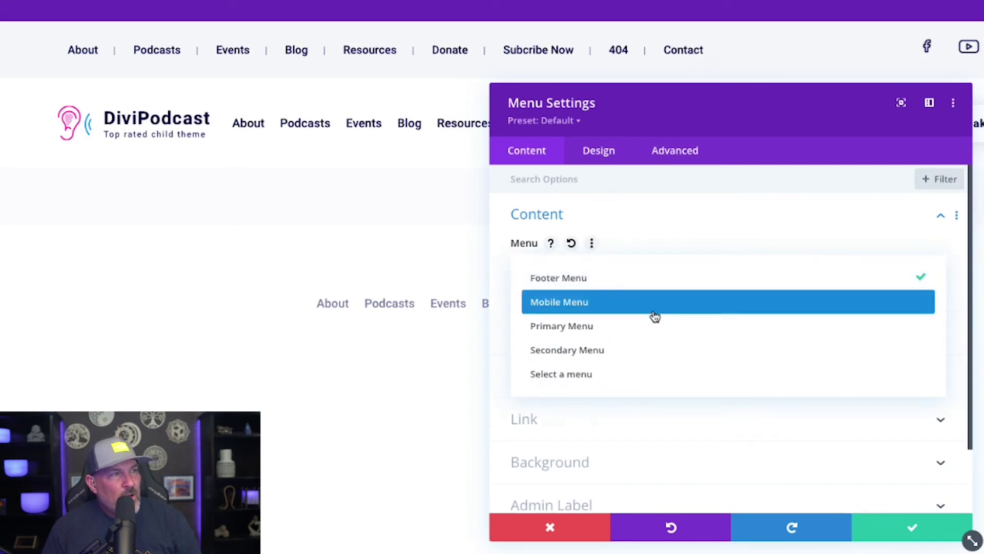
pyautogui.click(624, 350)
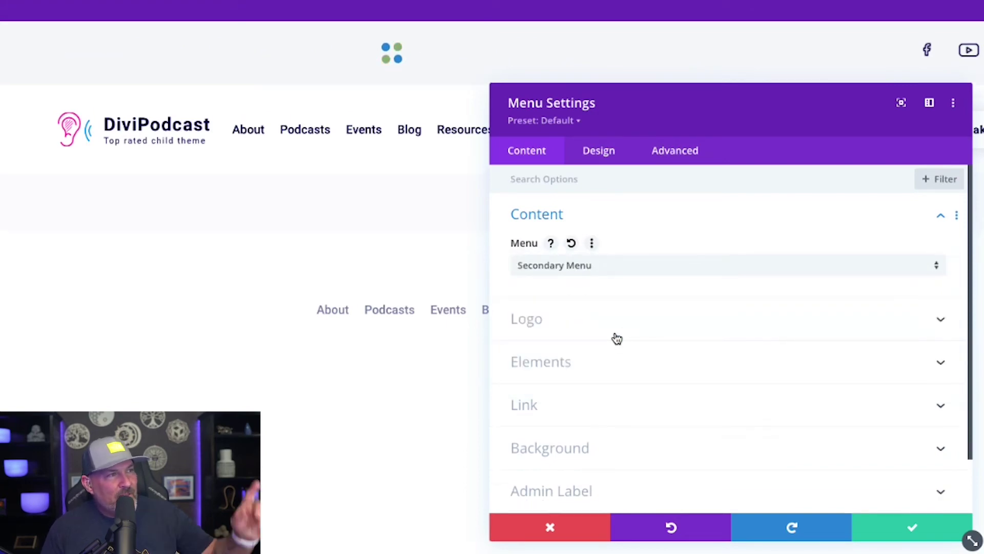
pyautogui.click(908, 528)
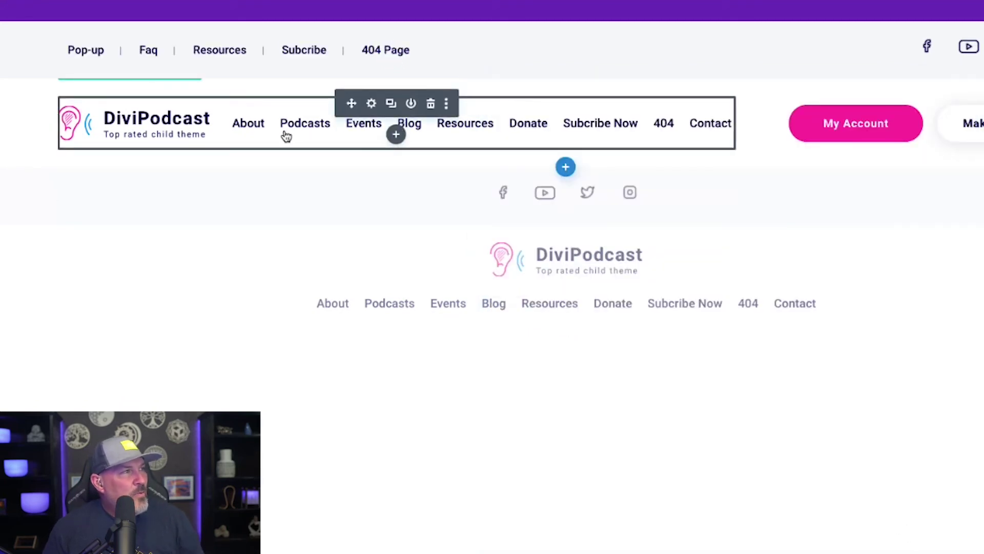
# Assign the Primary Menu to the main navigation module, save, and close the header layout.
pyautogui.click(371, 104)
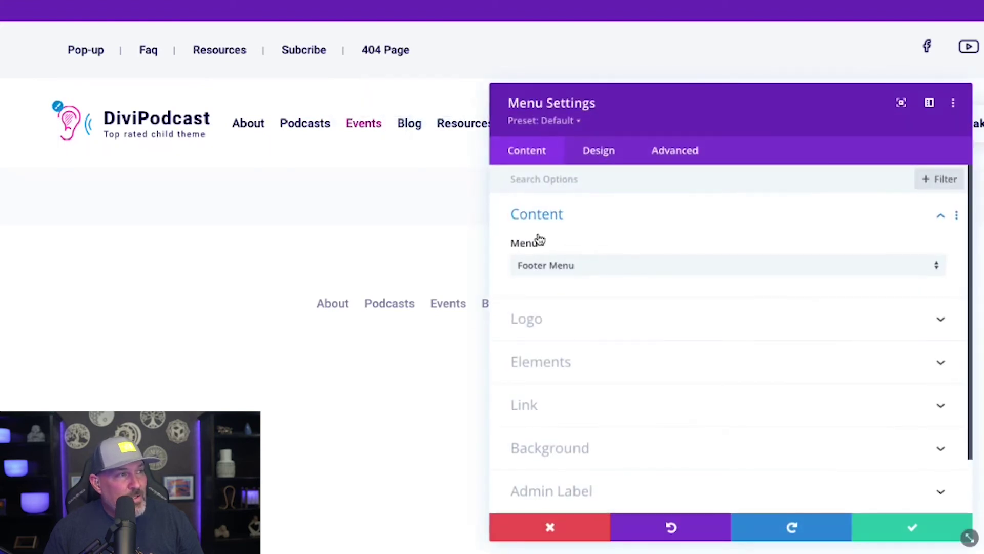
pyautogui.click(666, 272)
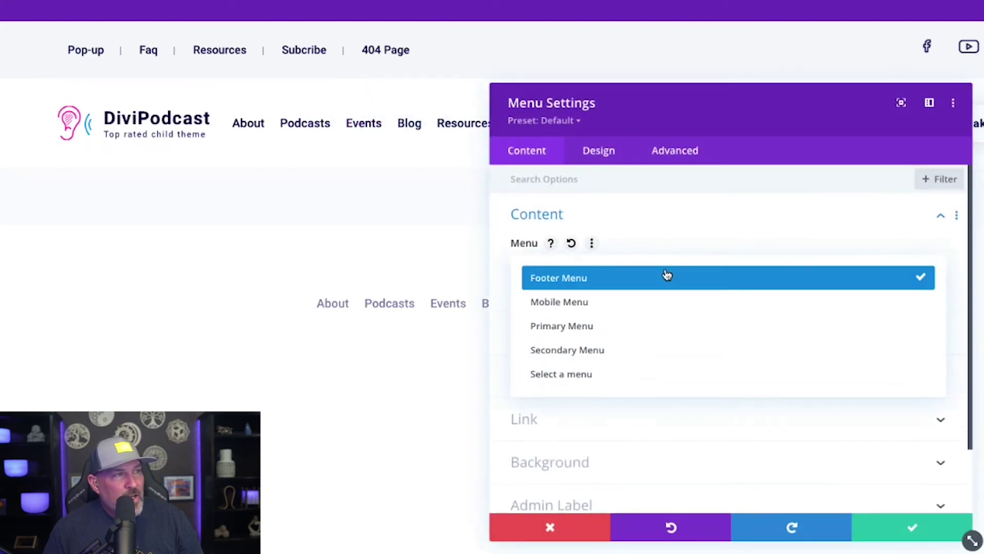
pyautogui.click(627, 324)
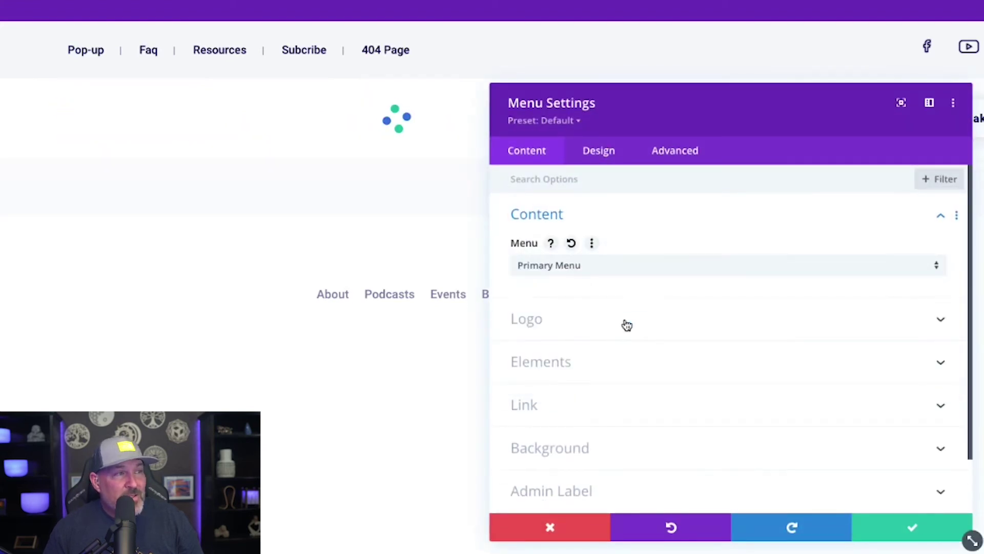
pyautogui.click(915, 530)
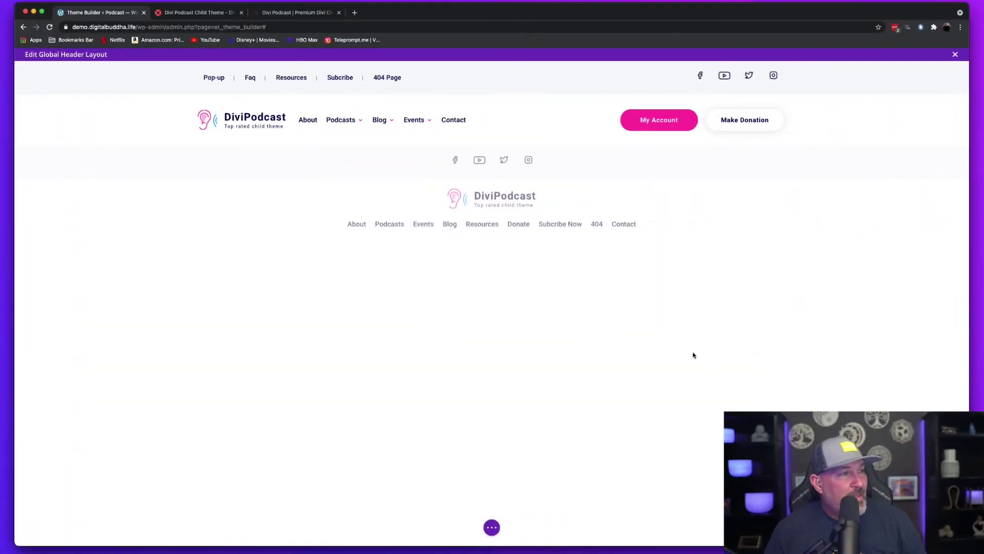
pyautogui.click(491, 528)
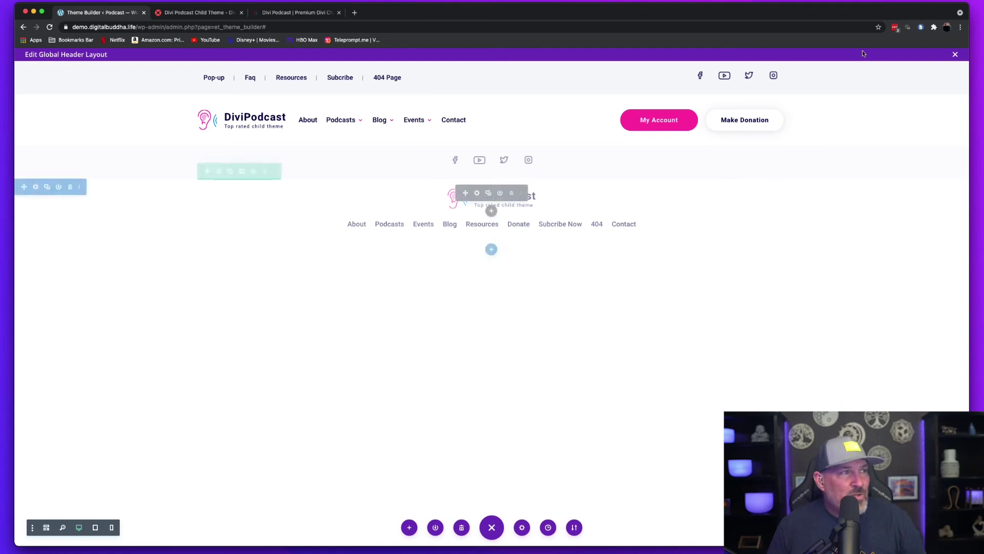
pyautogui.click(955, 55)
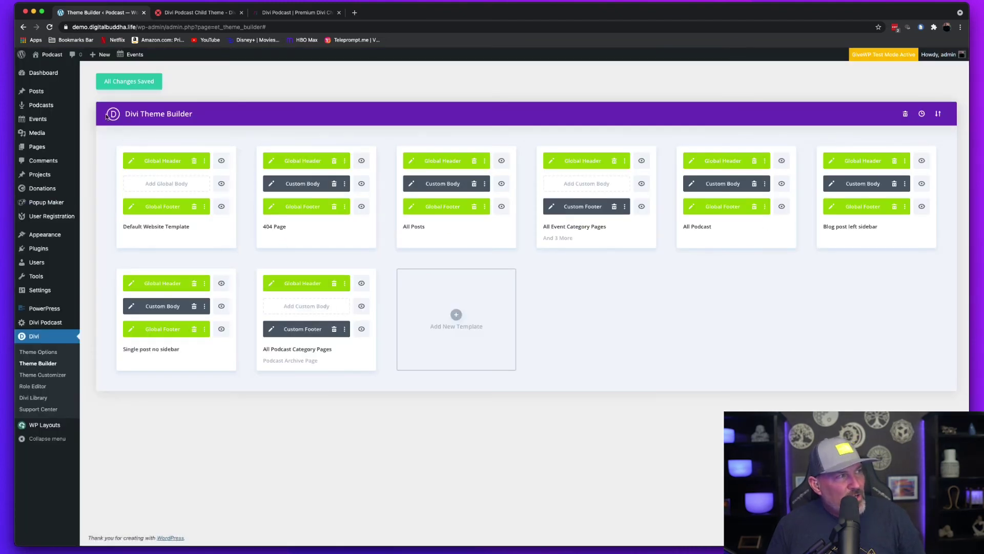
# Visit the live DiviPodcast homepage and scroll through its imported demo sections and back up.
pyautogui.click(44, 62)
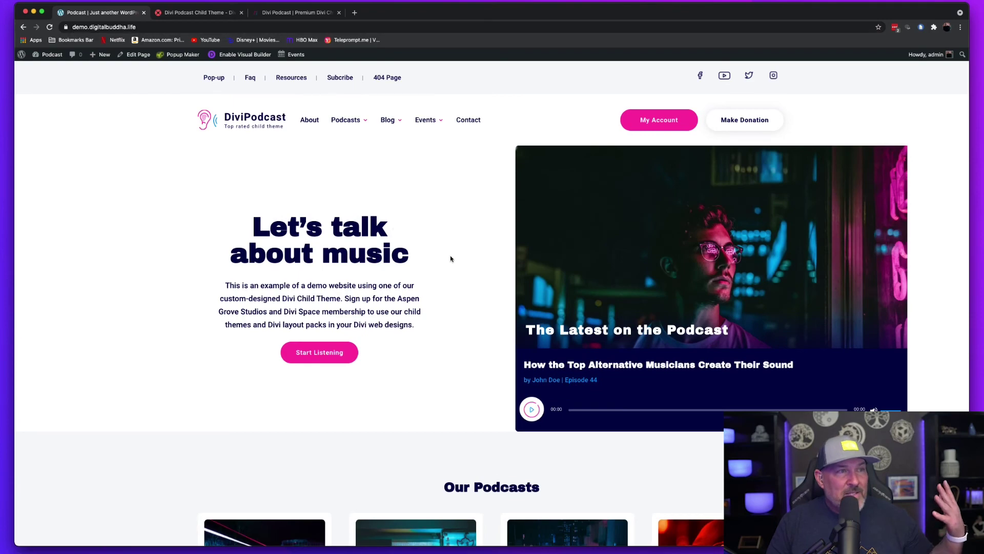
pyautogui.scroll(-10, 451, 259)
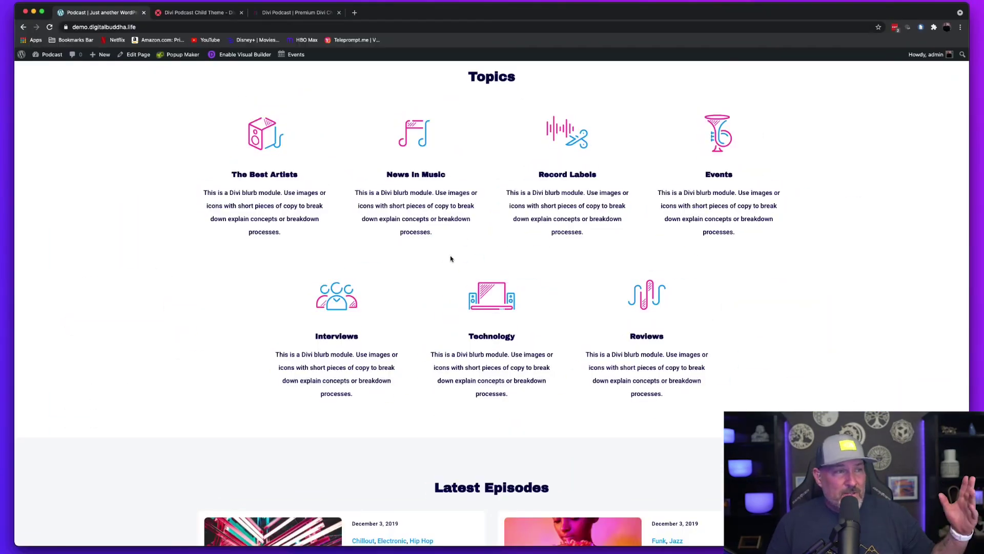
pyautogui.scroll(-5, 752, 305)
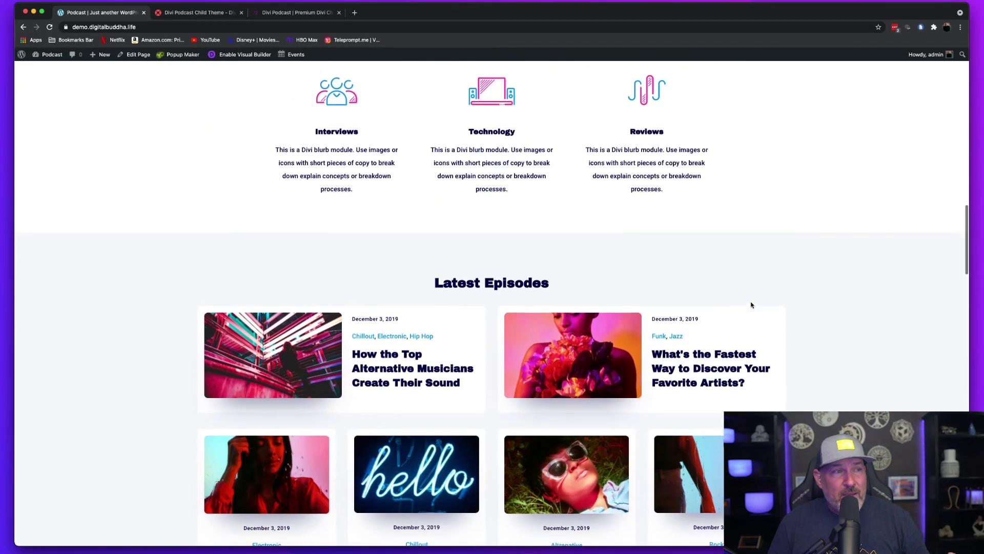
pyautogui.scroll(-13, 751, 305)
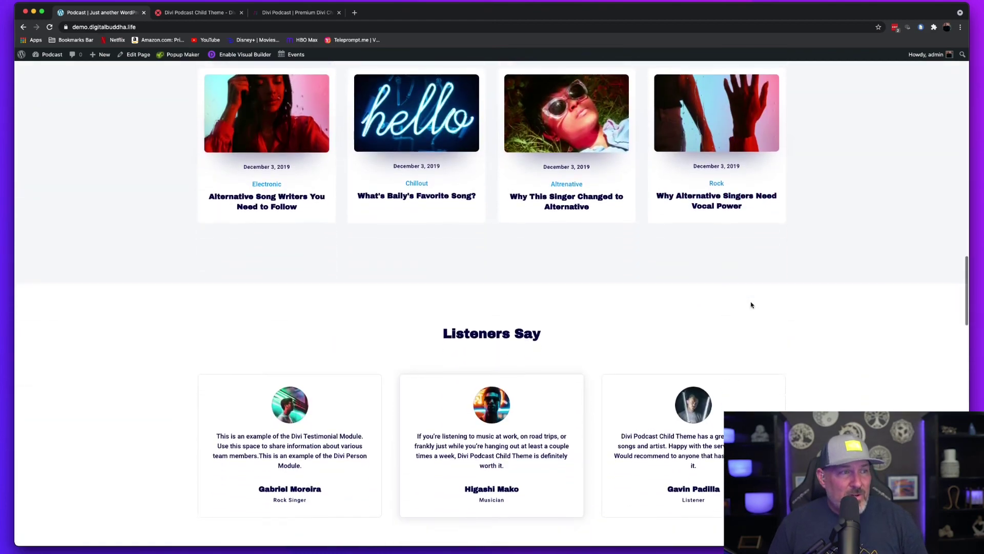
pyautogui.scroll(15, 751, 305)
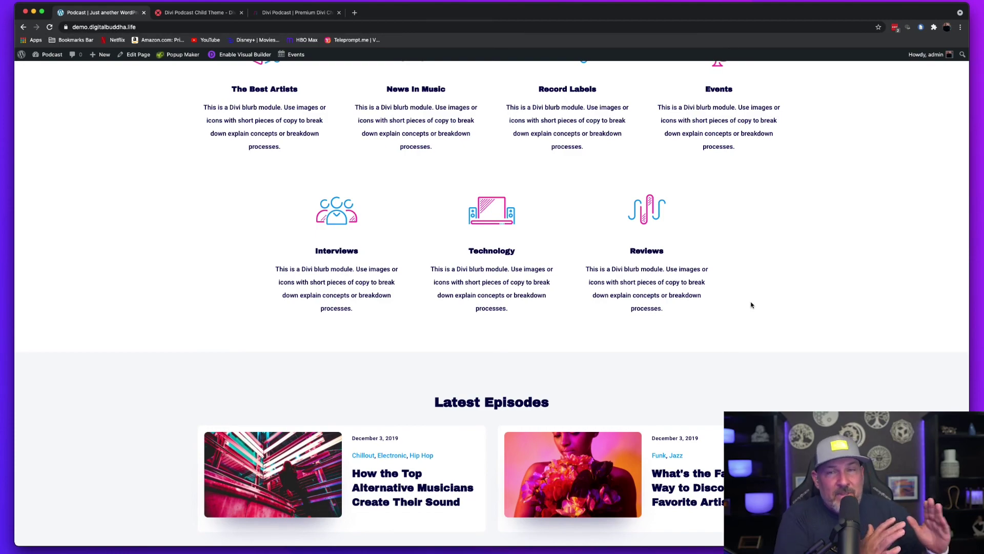
pyautogui.scroll(-15, 752, 305)
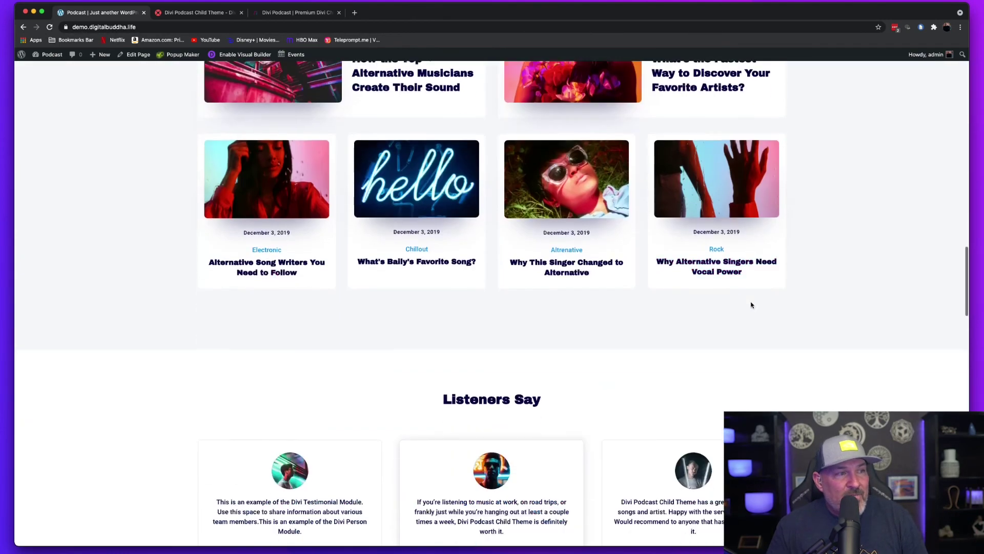
pyautogui.scroll(-10, 751, 303)
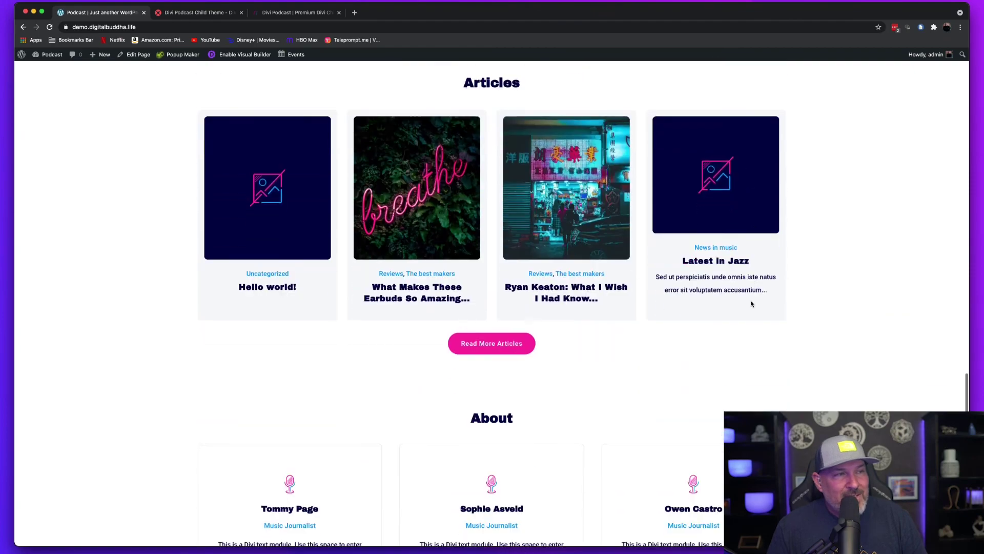
pyautogui.scroll(-7, 751, 302)
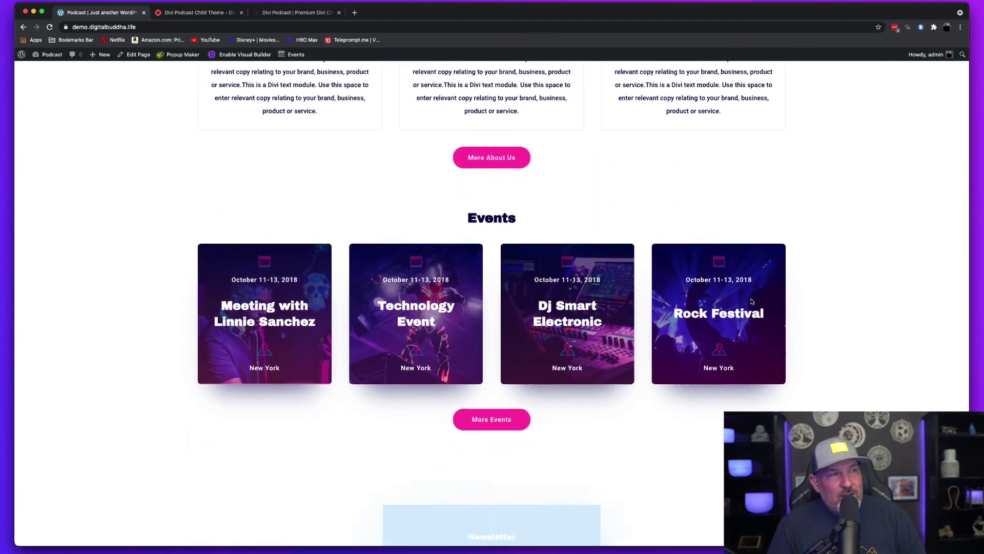
pyautogui.scroll(20, 752, 301)
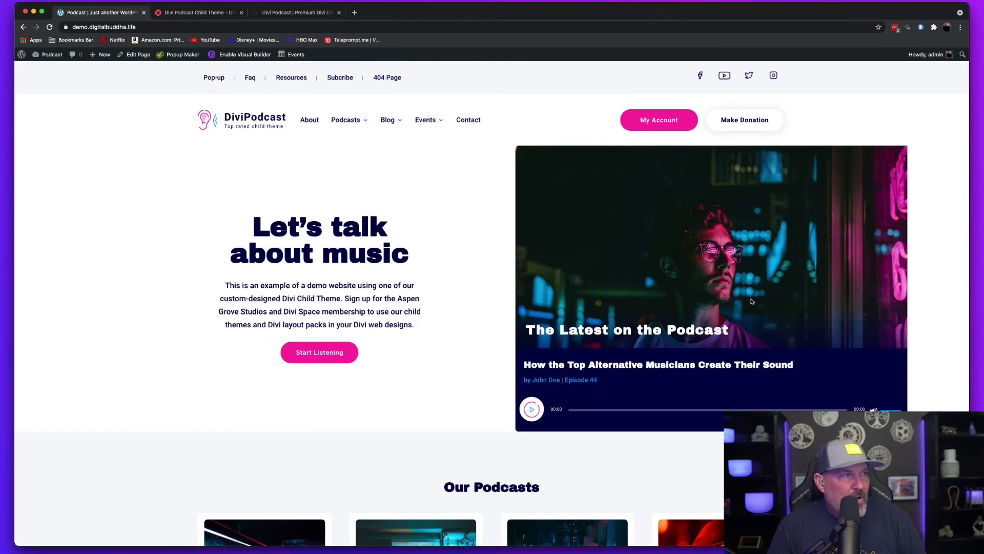
# Go to the Faq page and scroll past its question toggles to the newsletter and footer.
pyautogui.click(250, 79)
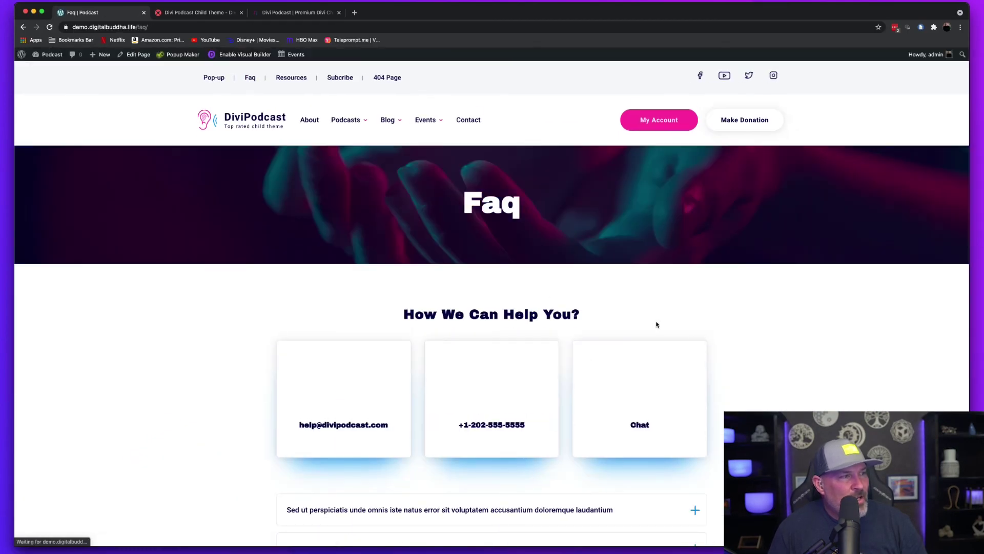
pyautogui.scroll(-2, 813, 379)
pyautogui.scroll(-10, 812, 380)
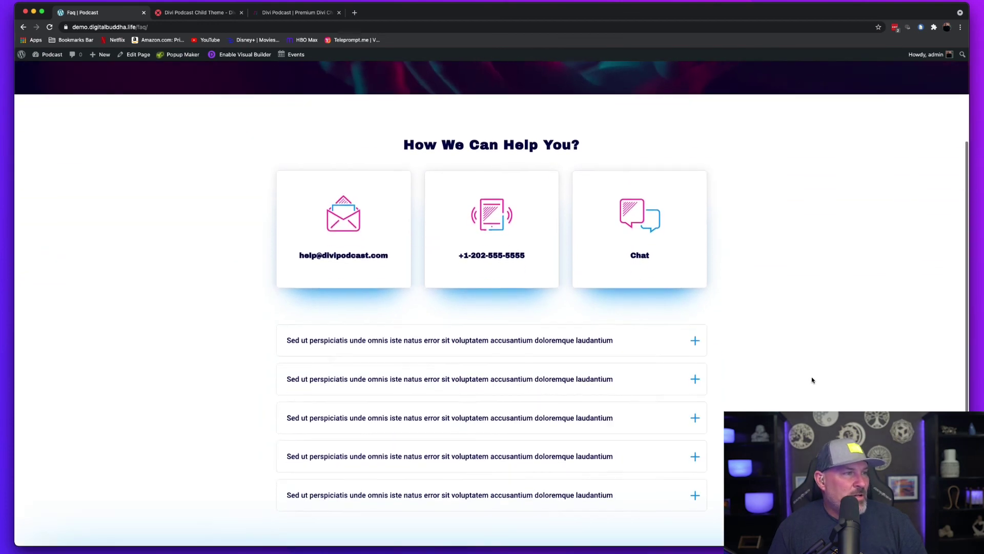
pyautogui.scroll(-2, 812, 379)
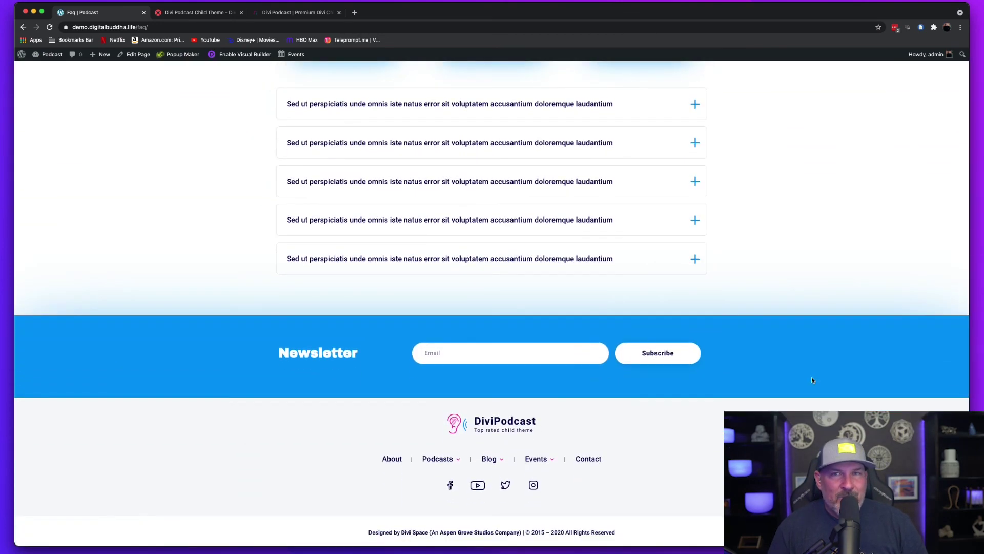